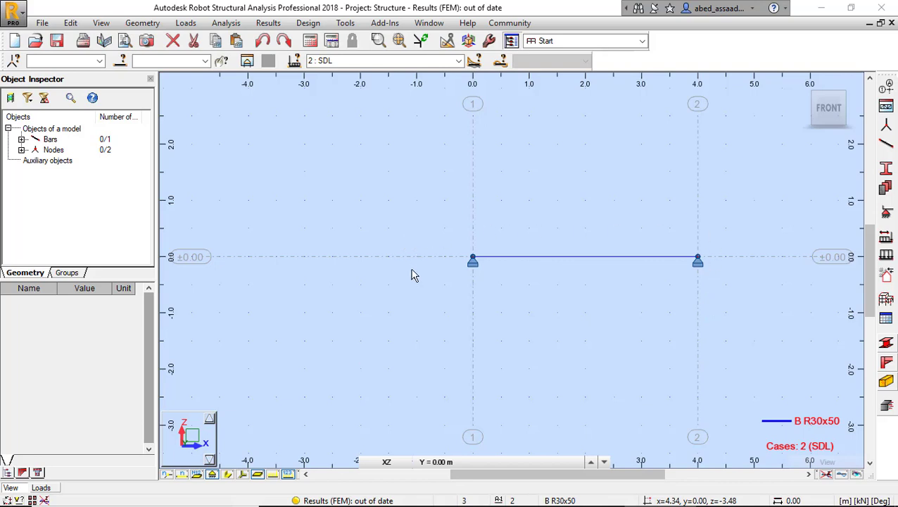
# Delete the existing 4 m beam and its supports, then bring up the structural axis definition.
pyautogui.moveTo(326, 382); pyautogui.dragTo(784, 146)
pyautogui.click(473, 257)
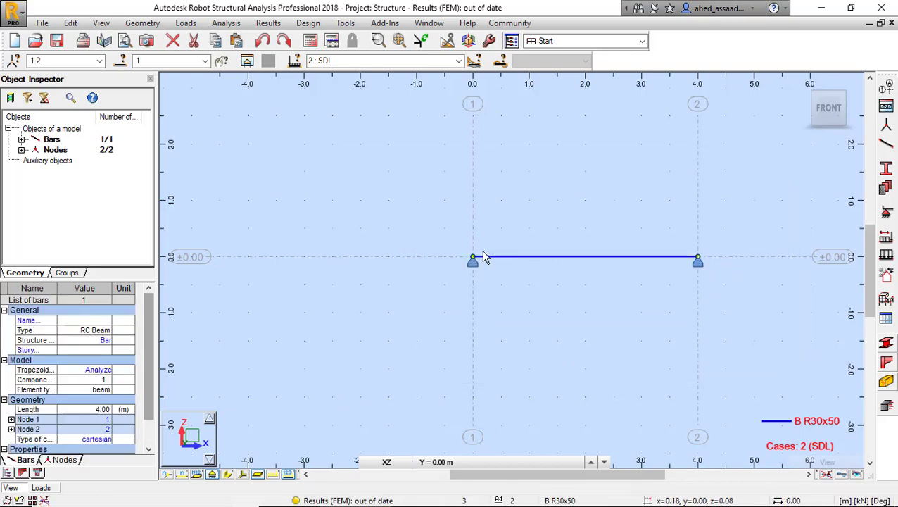
pyautogui.press('Delete')
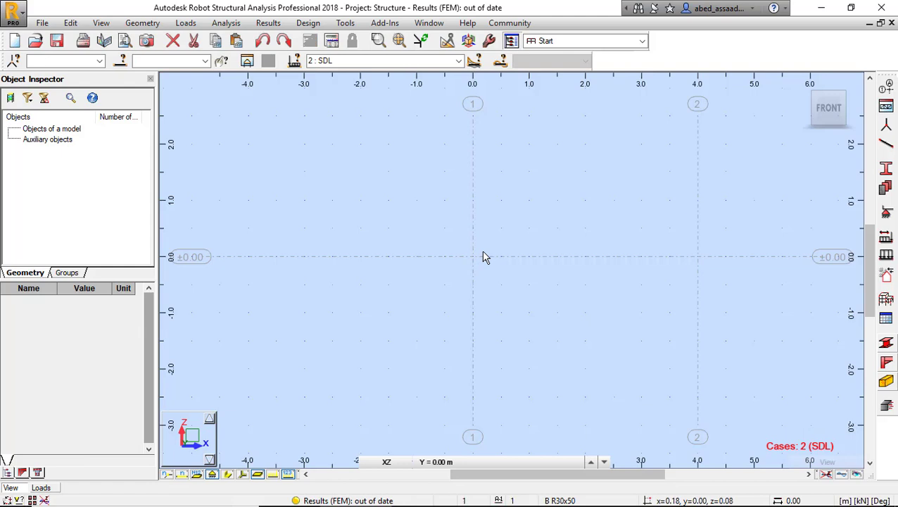
pyautogui.scroll(-2, 413, 267)
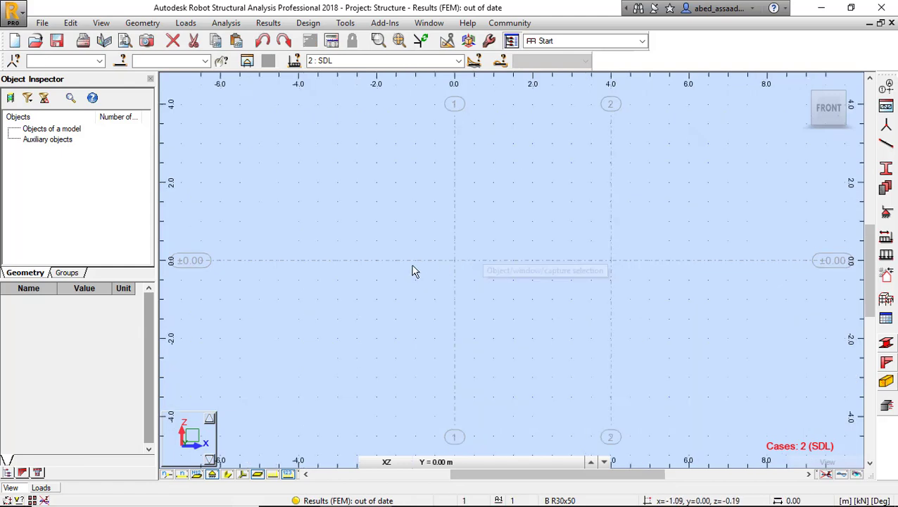
pyautogui.scroll(-1, 414, 271)
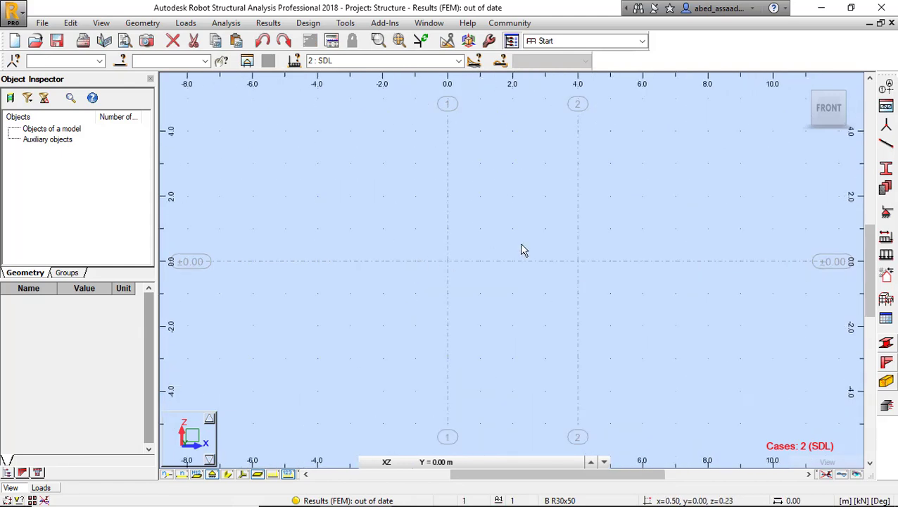
pyautogui.click(887, 86)
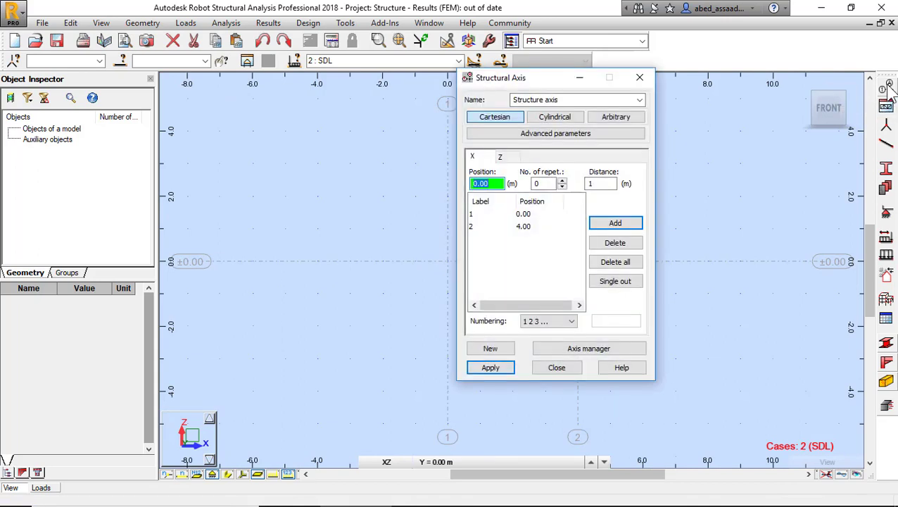
# Delete the X grid axes at 4.00 and 0.00.
pyautogui.click(481, 216)
pyautogui.click(483, 223)
pyautogui.click(481, 216)
pyautogui.click(483, 224)
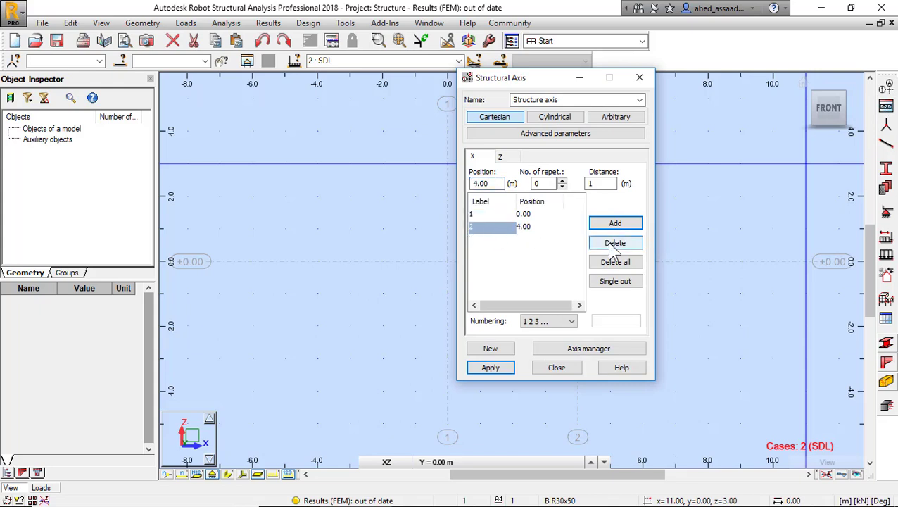
pyautogui.click(613, 244)
pyautogui.click(481, 215)
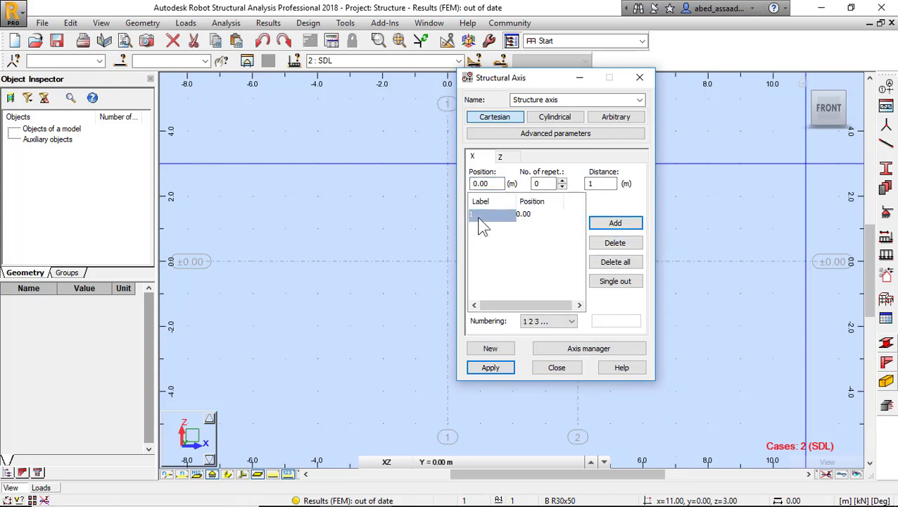
pyautogui.click(613, 243)
# Delete the ±0.00 Z level axis and return to the X axis list.
pyautogui.click(500, 156)
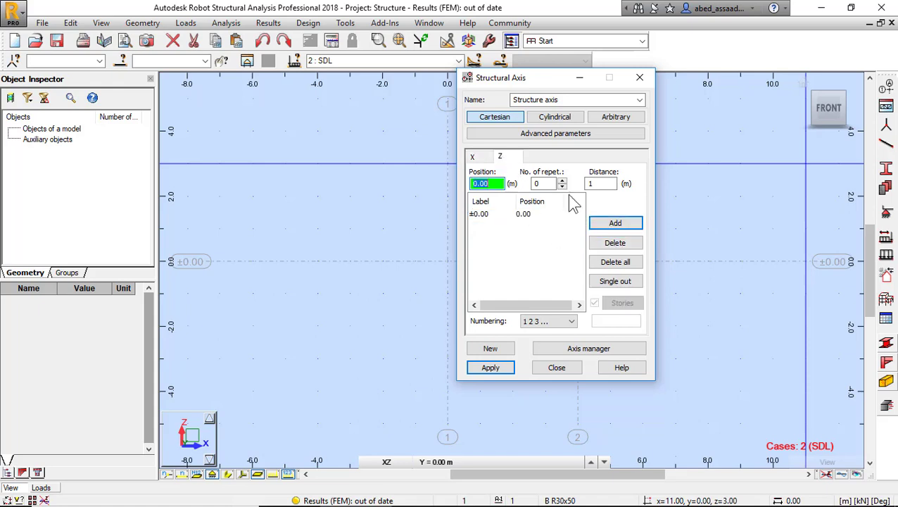
pyautogui.click(501, 216)
pyautogui.click(622, 245)
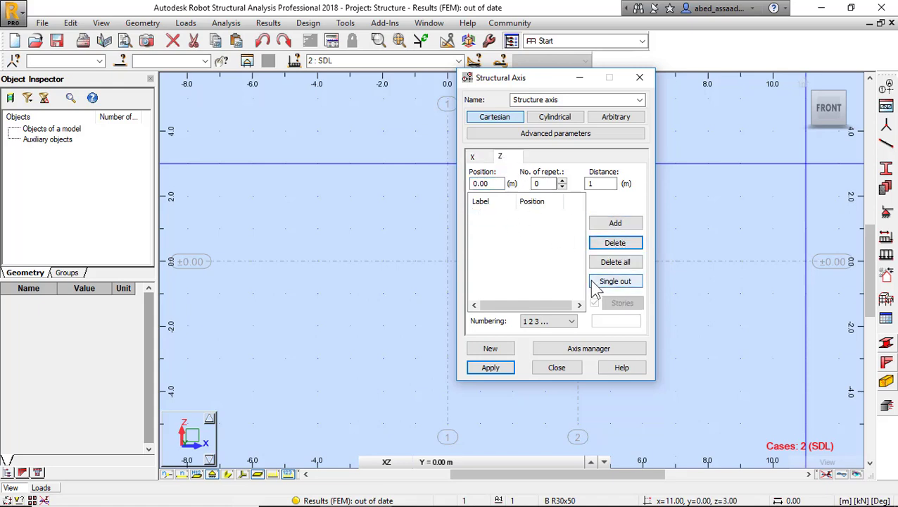
pyautogui.click(474, 158)
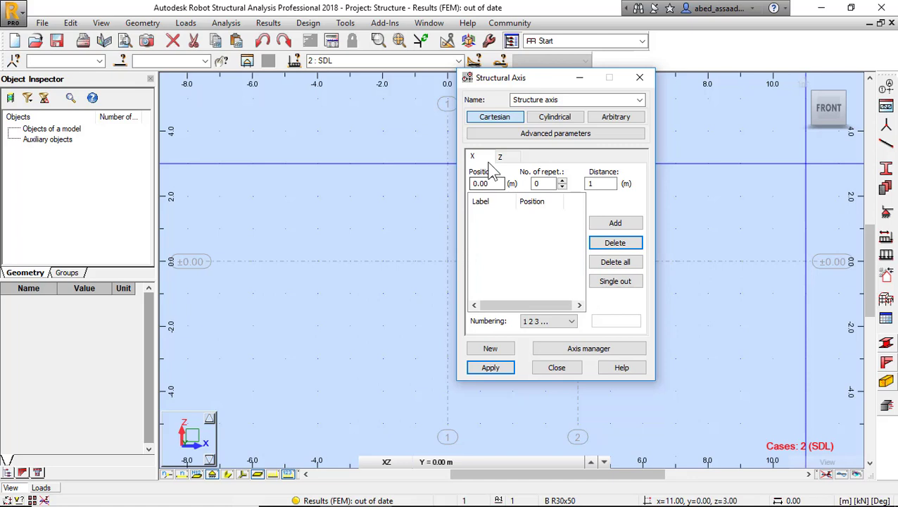
pyautogui.moveTo(498, 84); pyautogui.dragTo(254, 86)
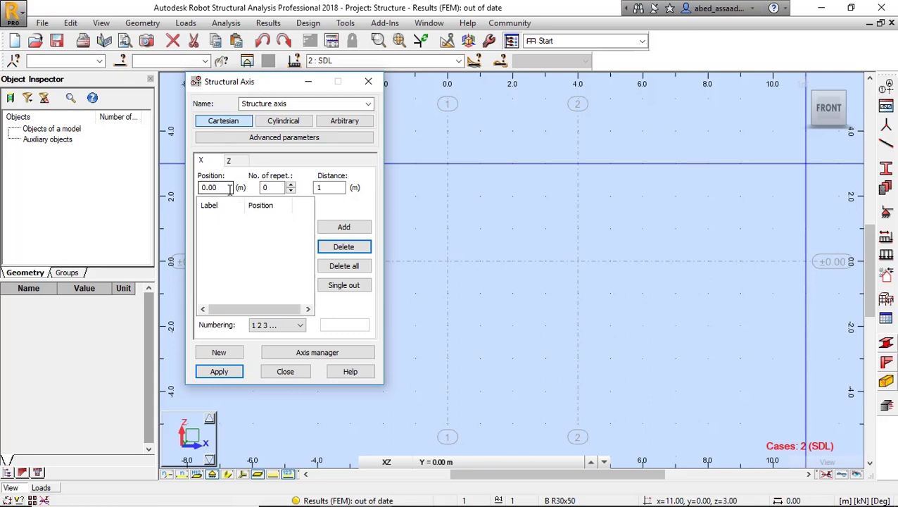
# Add X axes at 0.00 and 3.50, then two more at 4 m spacing (7.50, 11.50).
pyautogui.click(267, 187)
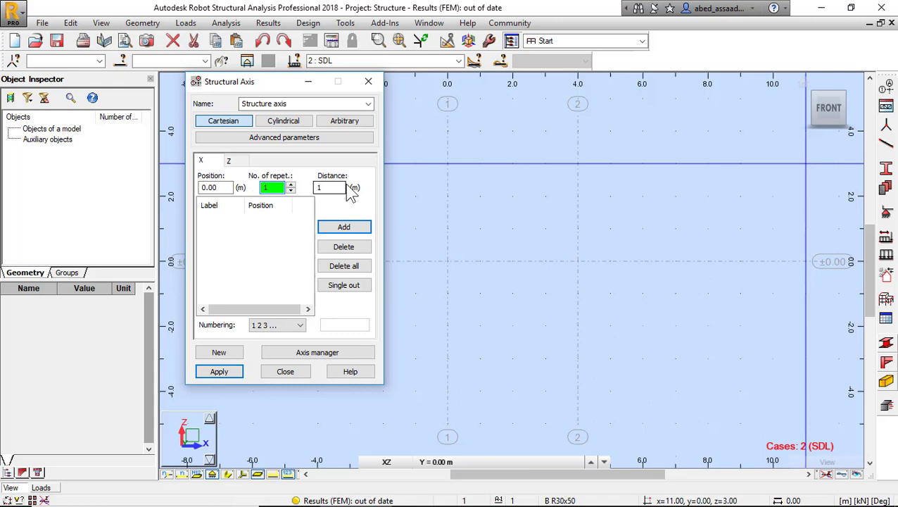
pyautogui.click(321, 188)
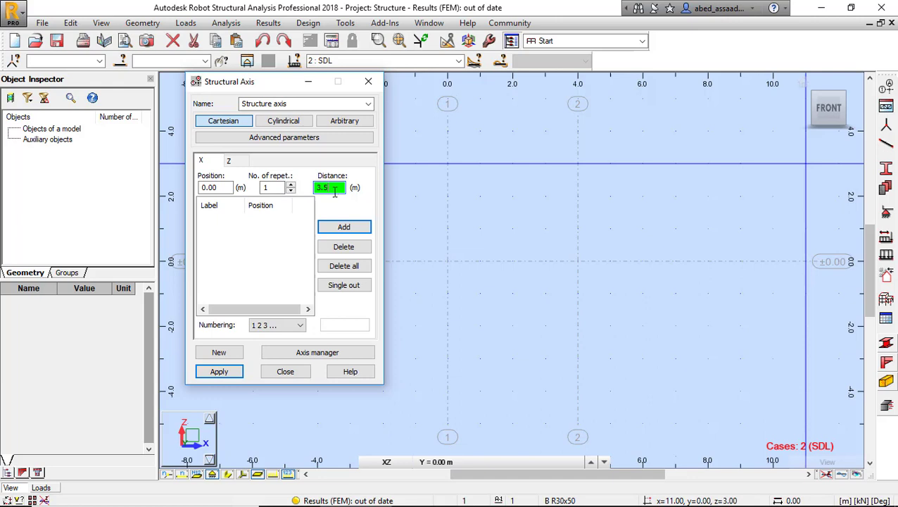
pyautogui.click(341, 229)
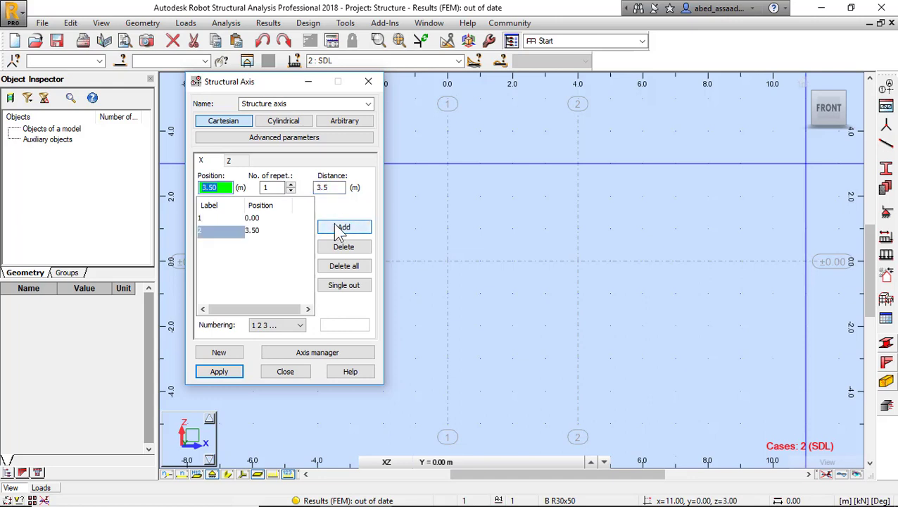
pyautogui.click(271, 187)
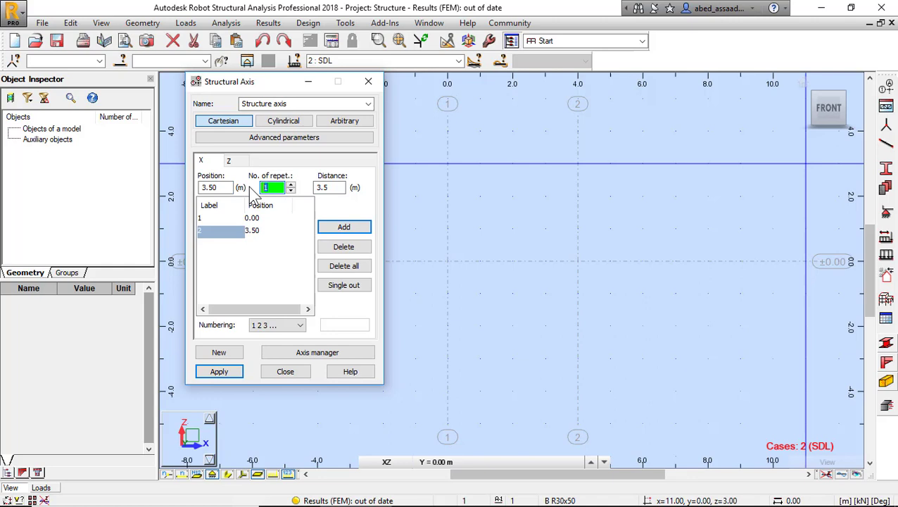
pyautogui.click(315, 188)
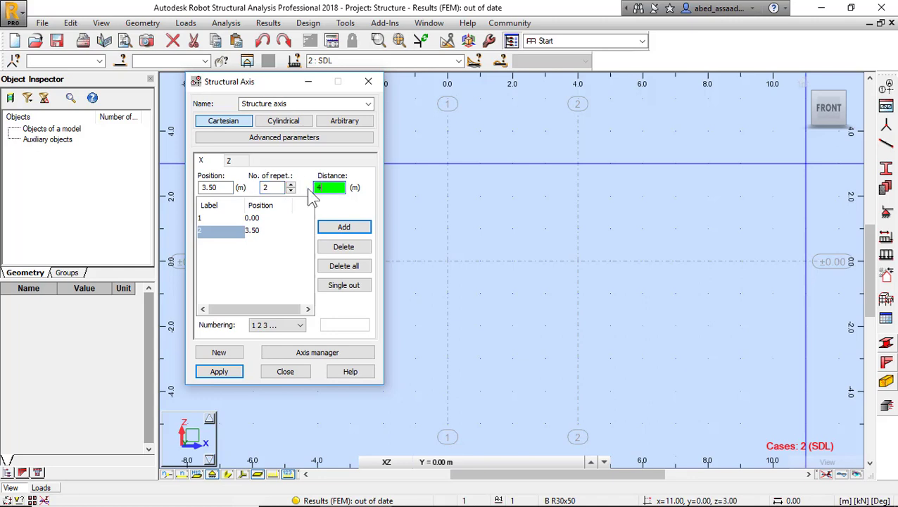
pyautogui.click(343, 227)
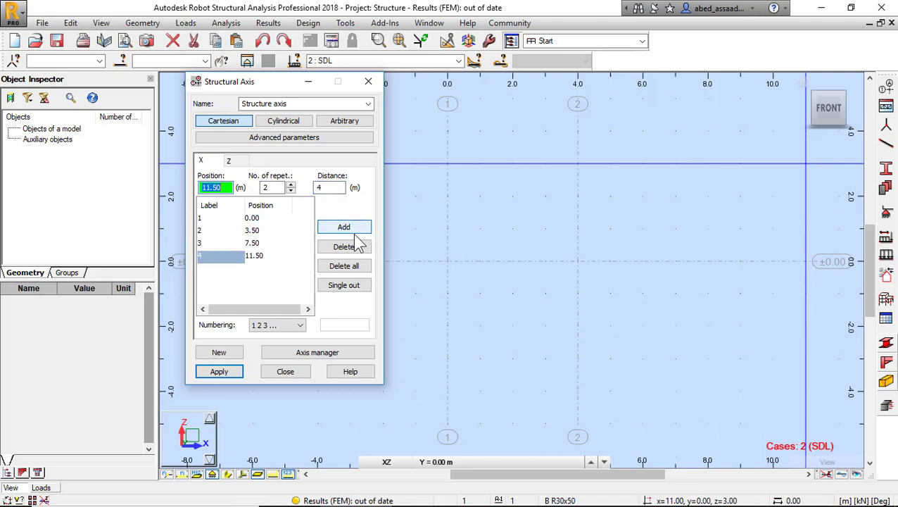
# Add a Z level axis at 0.00 labelled by its value, then apply and close.
pyautogui.click(231, 162)
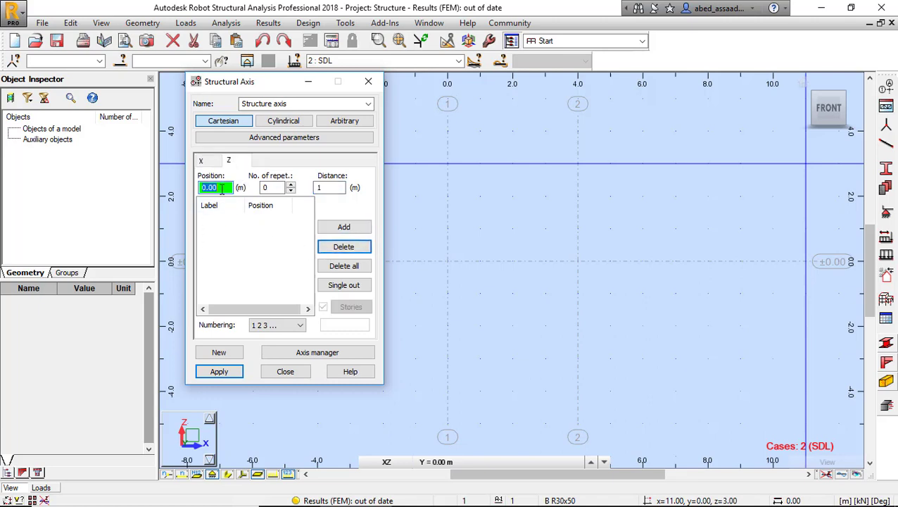
pyautogui.click(336, 227)
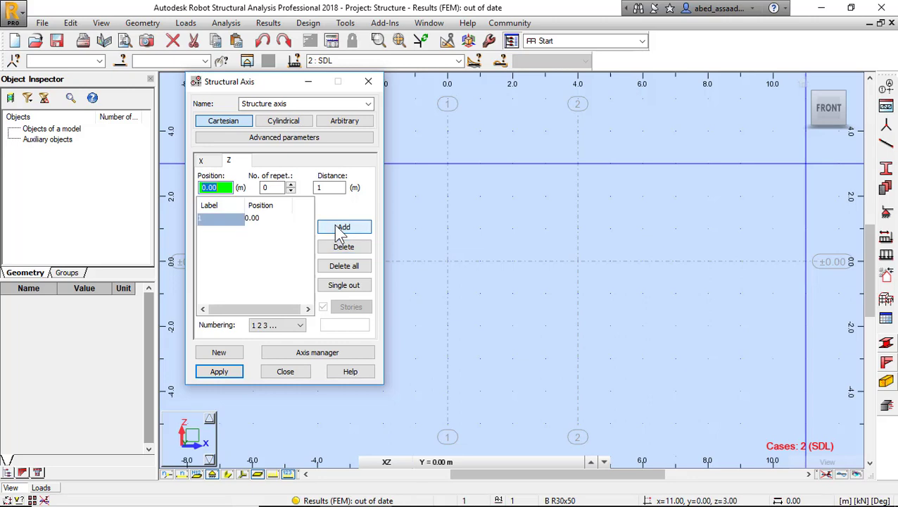
pyautogui.click(277, 324)
pyautogui.click(270, 357)
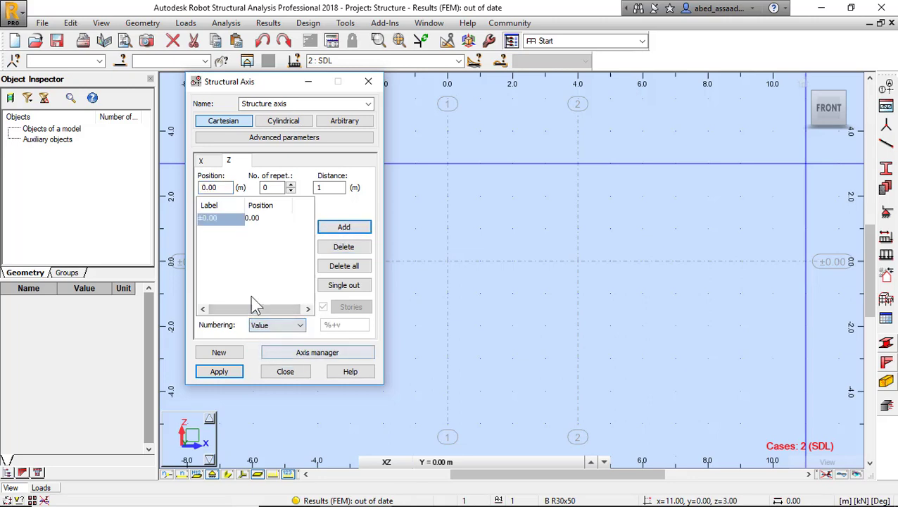
pyautogui.click(201, 161)
pyautogui.click(235, 371)
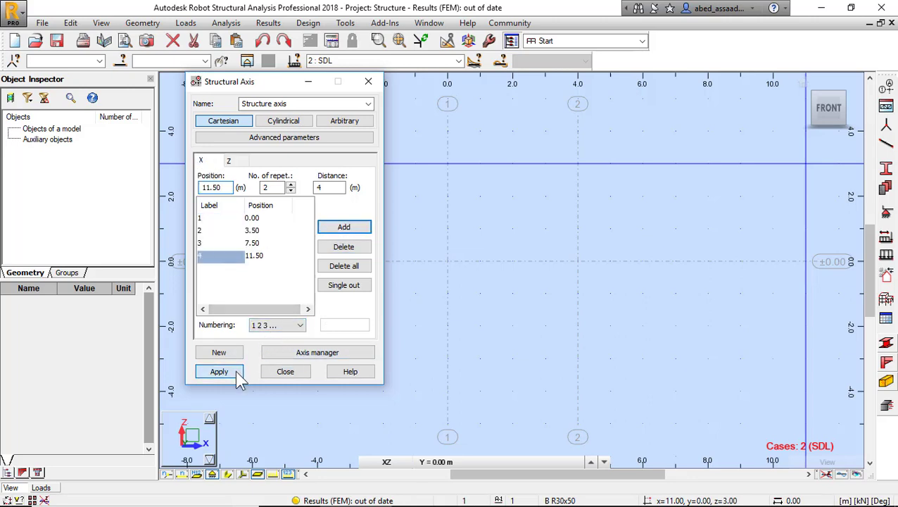
pyautogui.click(272, 371)
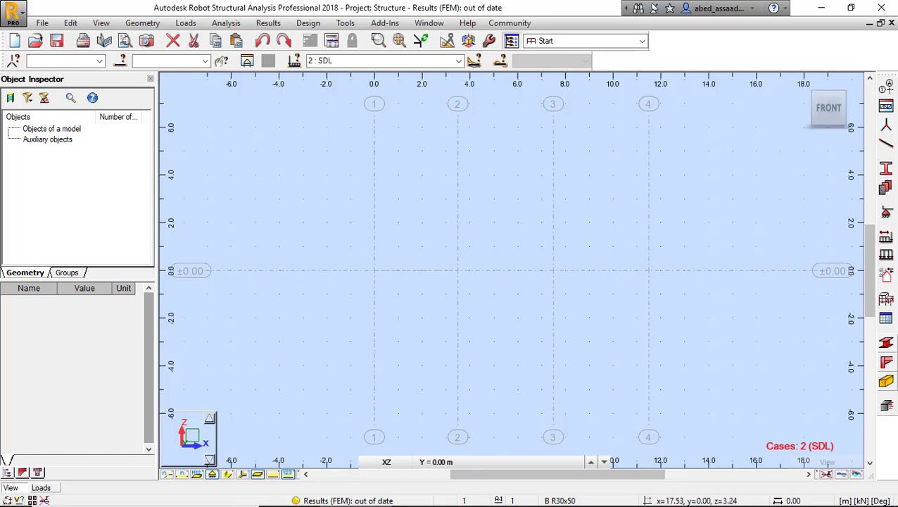
# Open the Bars dialog with bar type RC Beam and section B R30x50.
pyautogui.click(887, 145)
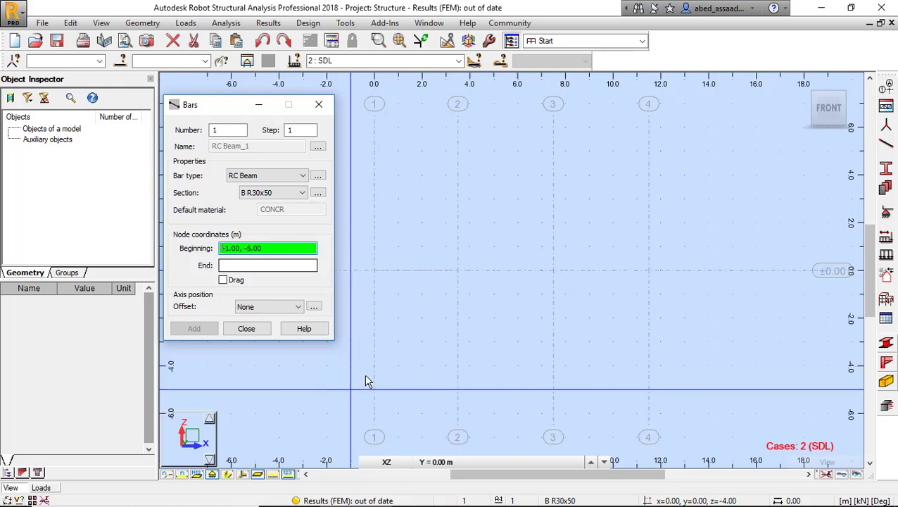
# Draw beam bars from 0.00 to 3.50, 7.50 and 11.50 m, then stop adding bars.
pyautogui.click(375, 274)
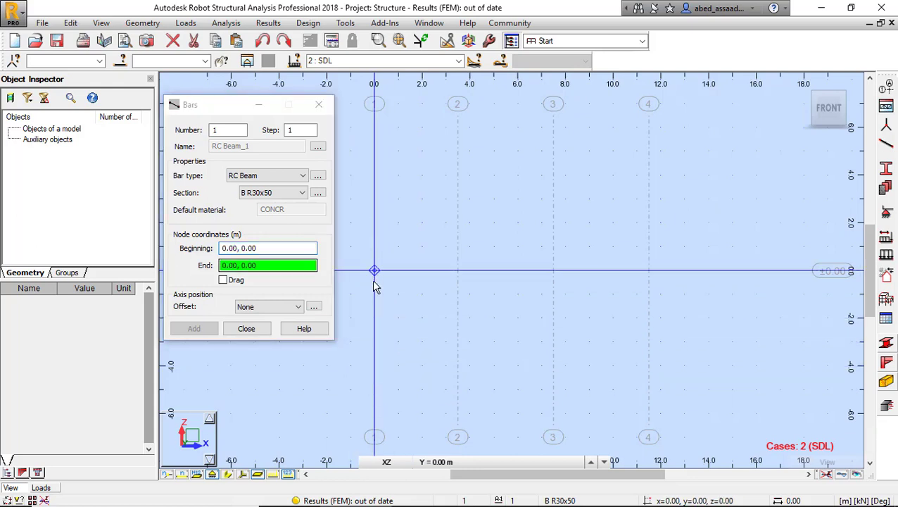
pyautogui.click(457, 276)
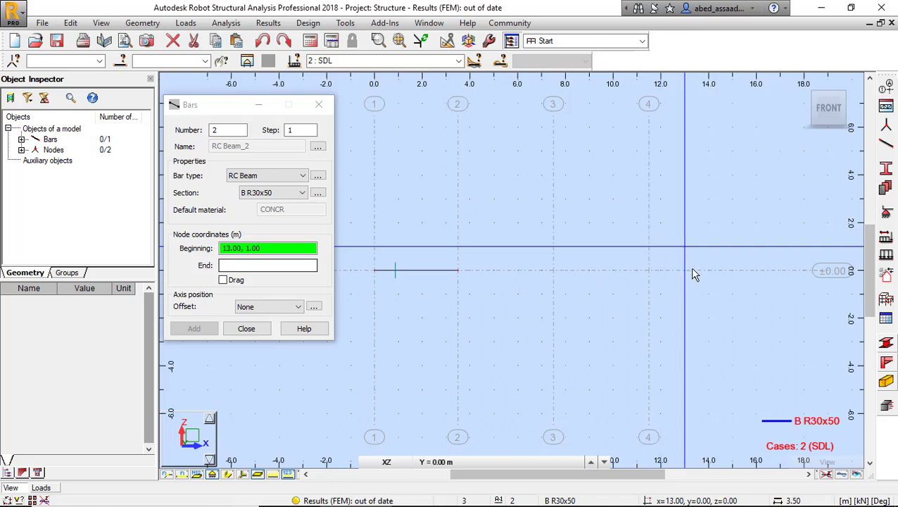
pyautogui.click(223, 281)
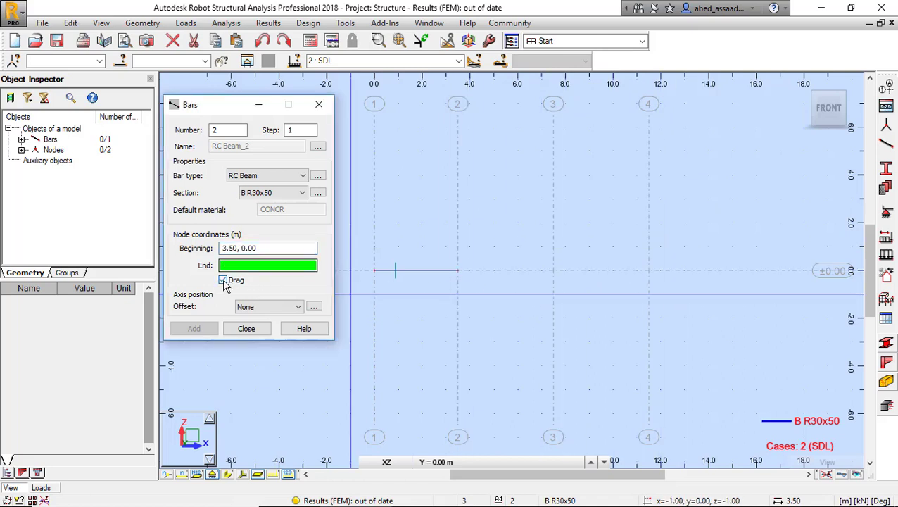
pyautogui.click(458, 271)
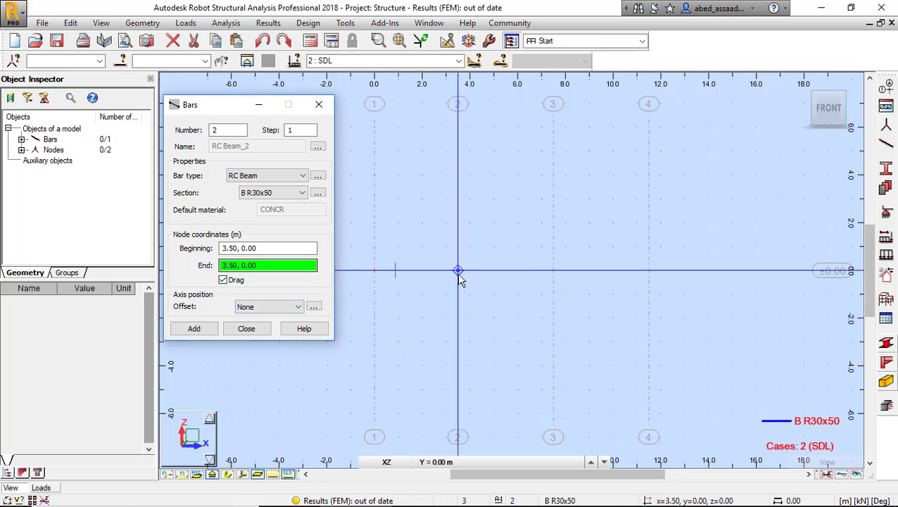
pyautogui.click(553, 273)
pyautogui.click(648, 271)
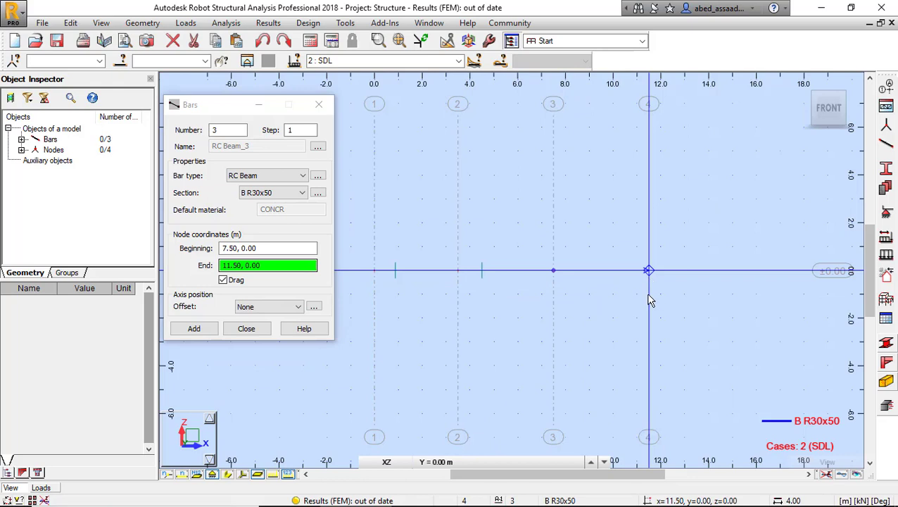
pyautogui.rightClick(625, 343)
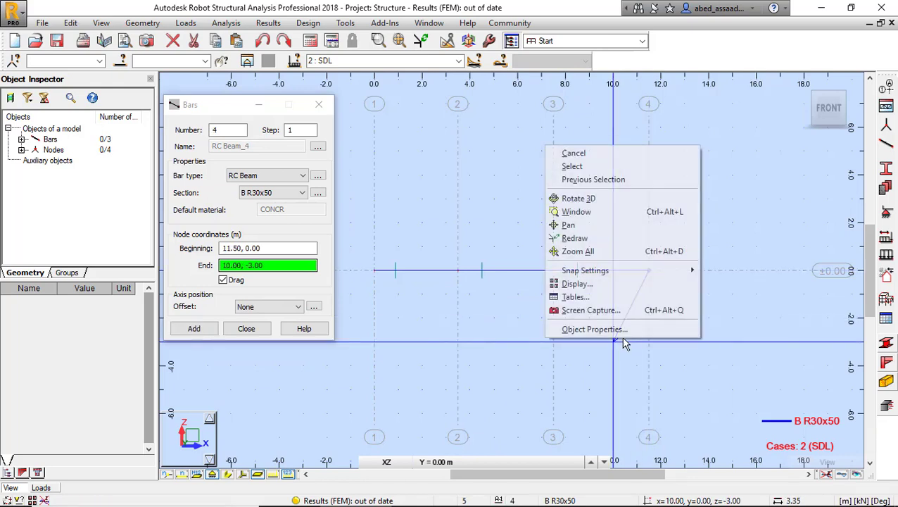
pyautogui.click(600, 154)
pyautogui.click(253, 329)
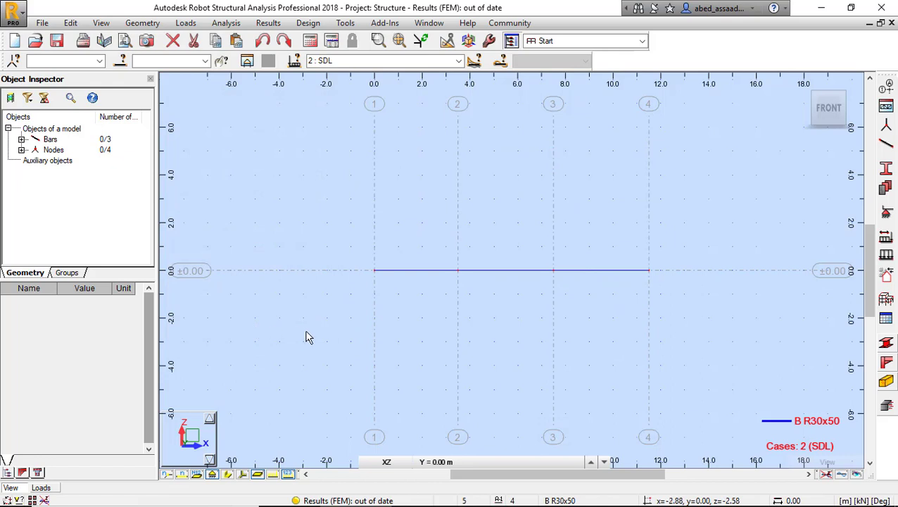
# Assign pinned supports to the beam nodes on grid lines 1, 2, 3 and 4.
pyautogui.scroll(1, 437, 329)
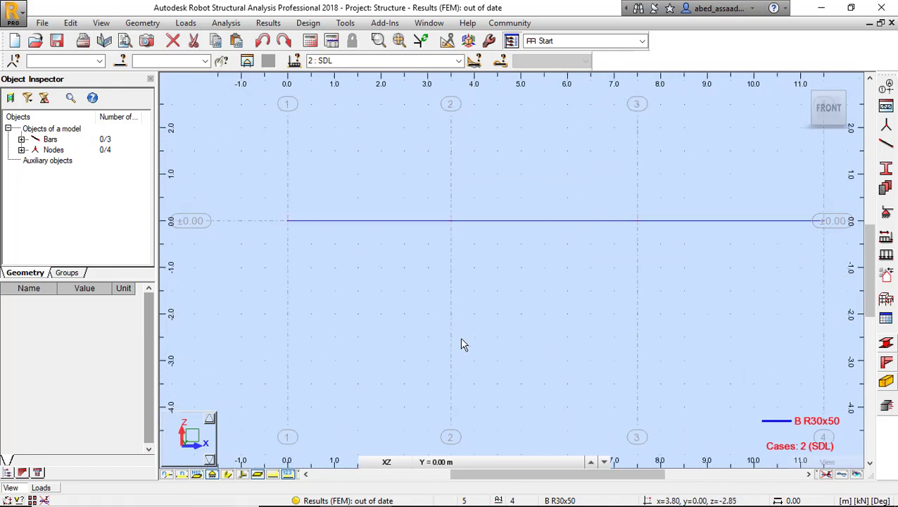
pyautogui.click(888, 215)
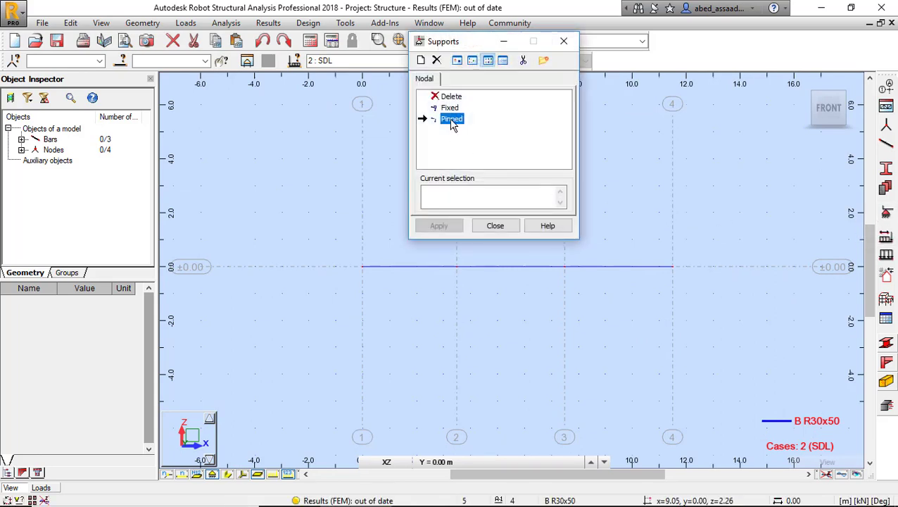
pyautogui.click(452, 120)
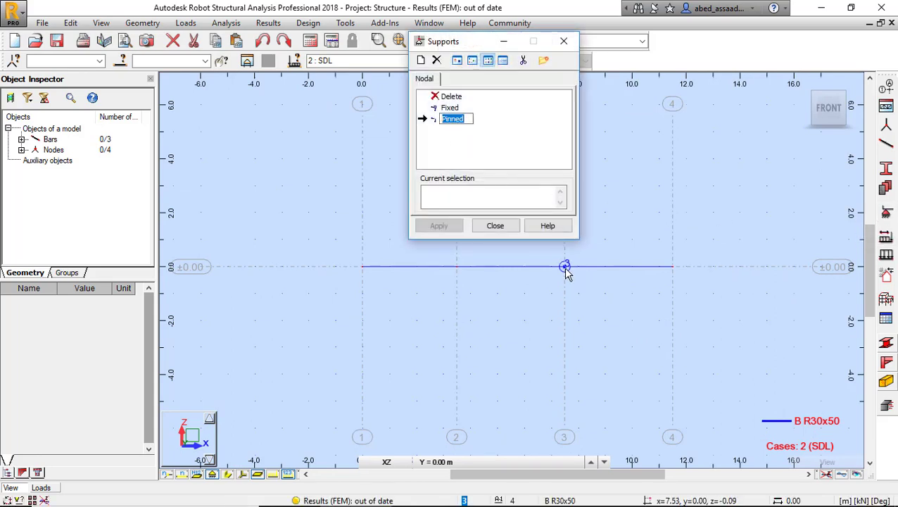
pyautogui.click(362, 267)
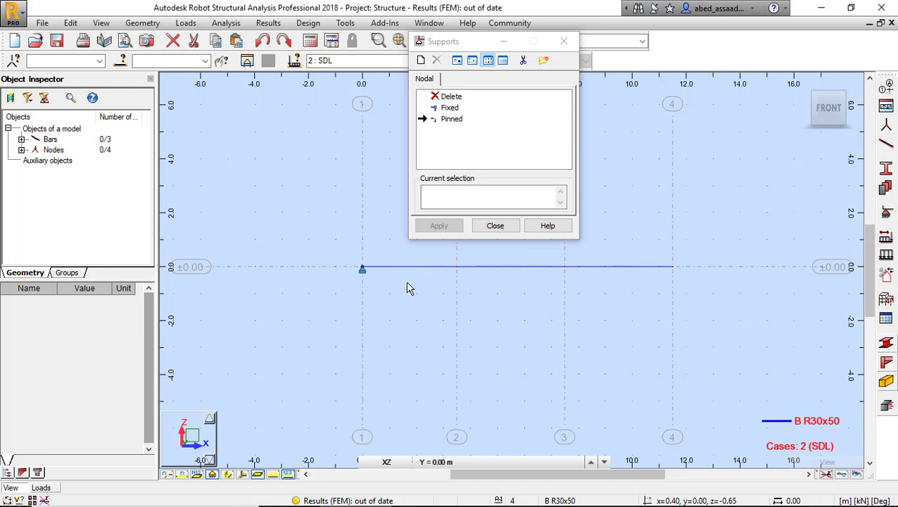
pyautogui.click(457, 269)
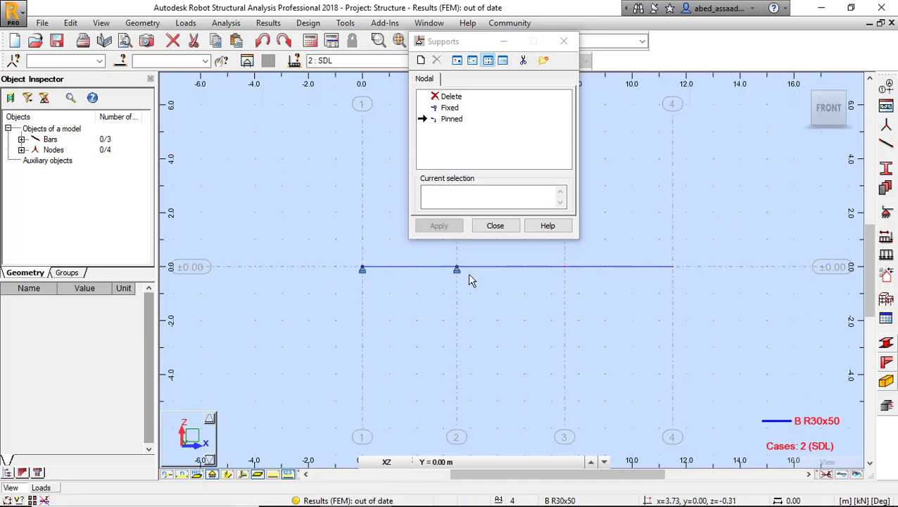
pyautogui.click(565, 268)
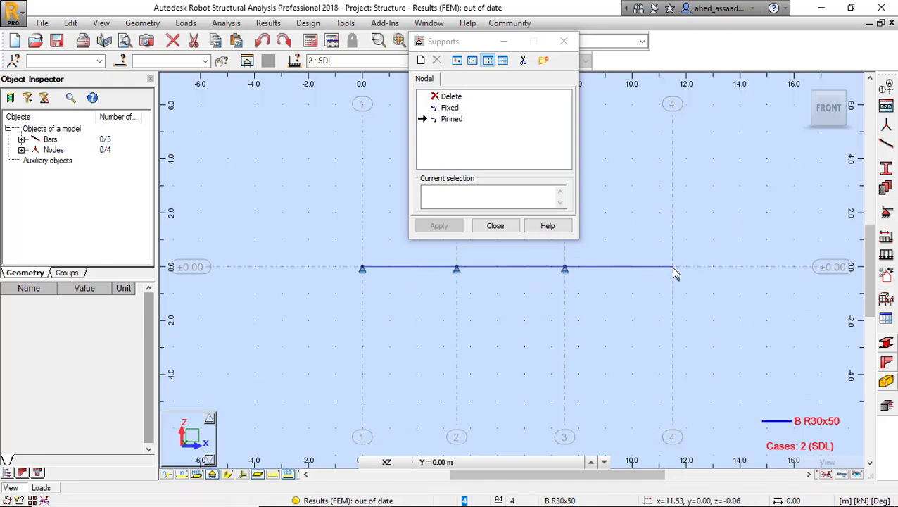
pyautogui.click(663, 286)
pyautogui.click(496, 226)
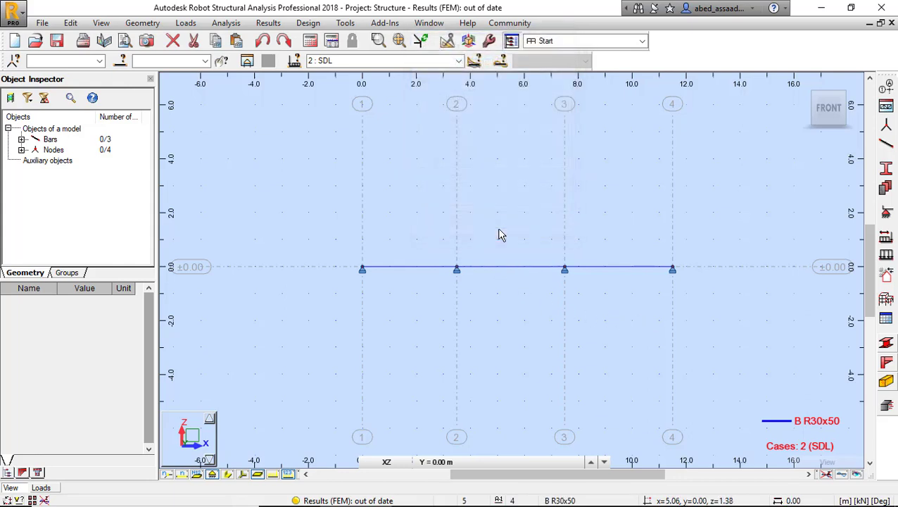
pyautogui.rightClick(533, 145)
pyautogui.click(520, 151)
pyautogui.scroll(-3, 484, 355)
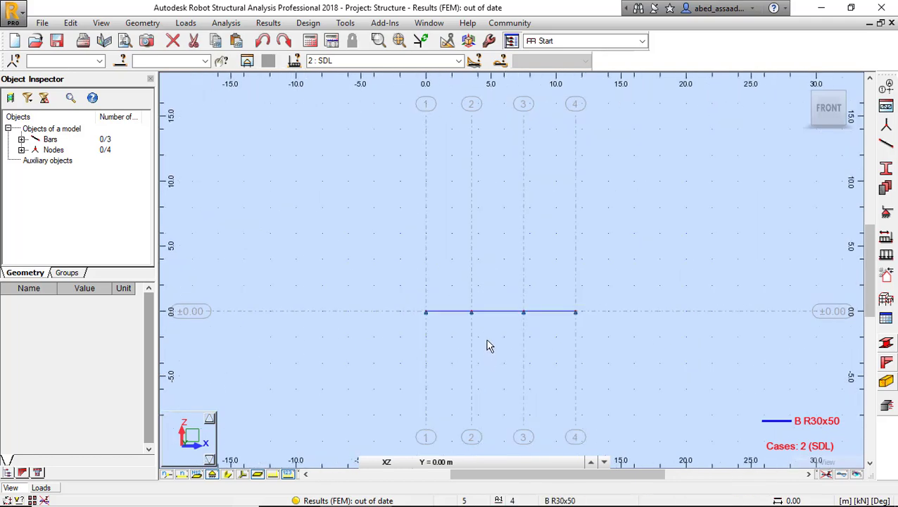
pyautogui.scroll(3, 484, 337)
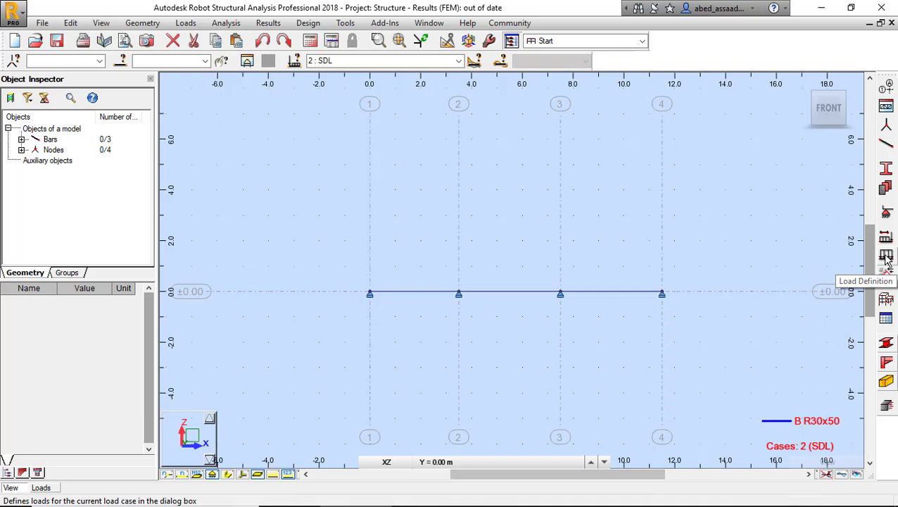
# Prepare a uniform bar load with Z = -8 kN/m for case SDL.
pyautogui.click(886, 258)
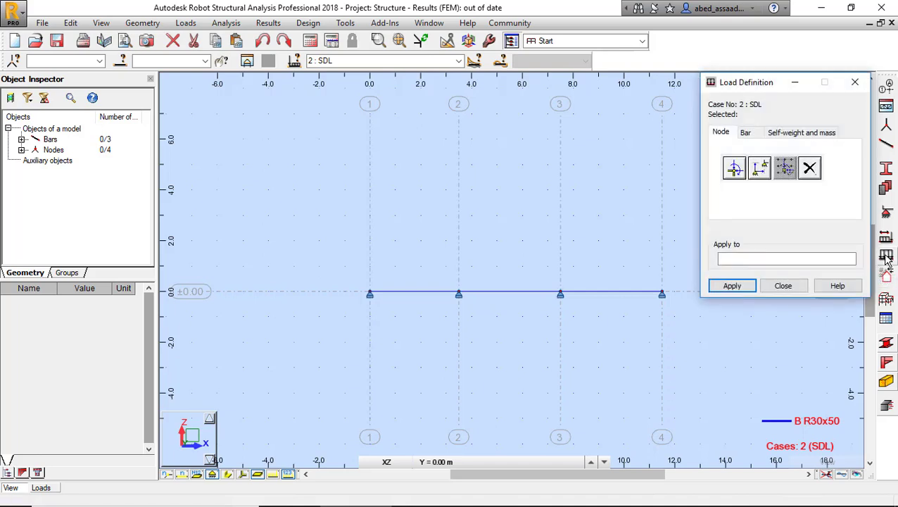
pyautogui.click(750, 135)
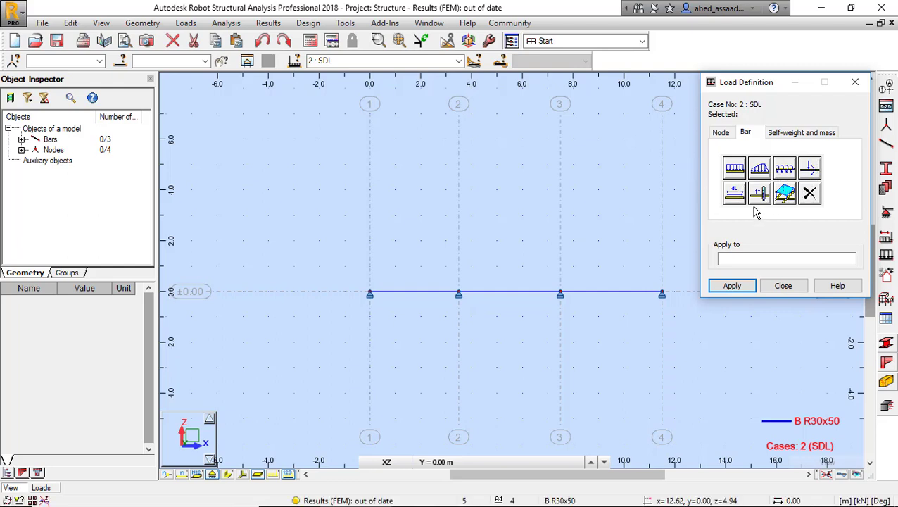
pyautogui.click(734, 168)
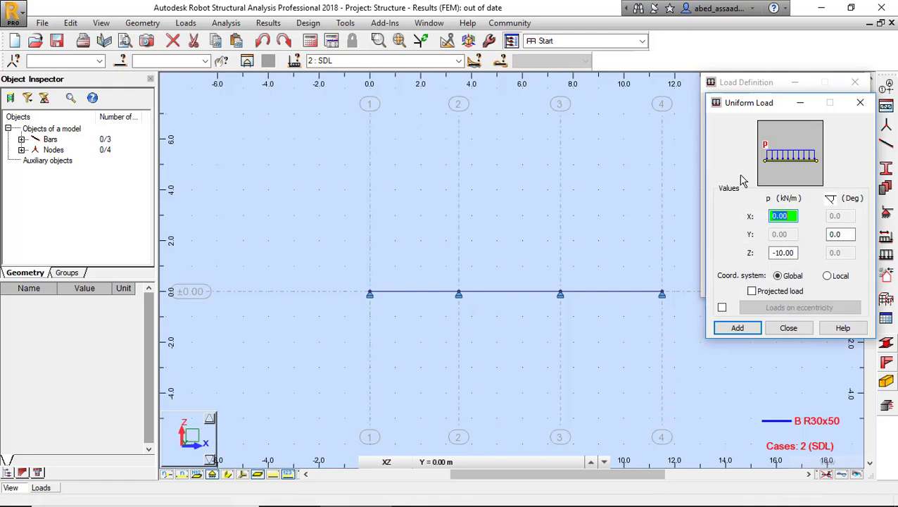
pyautogui.doubleClick(783, 253)
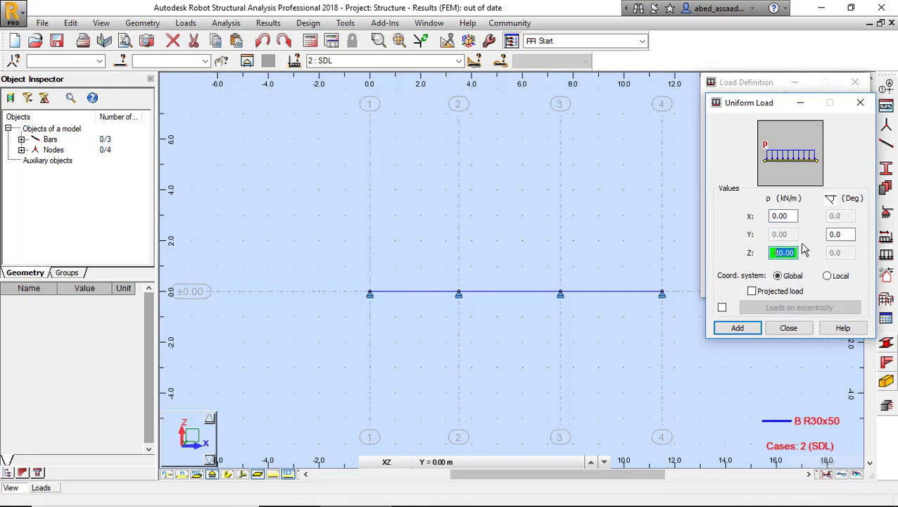
pyautogui.write('-8')
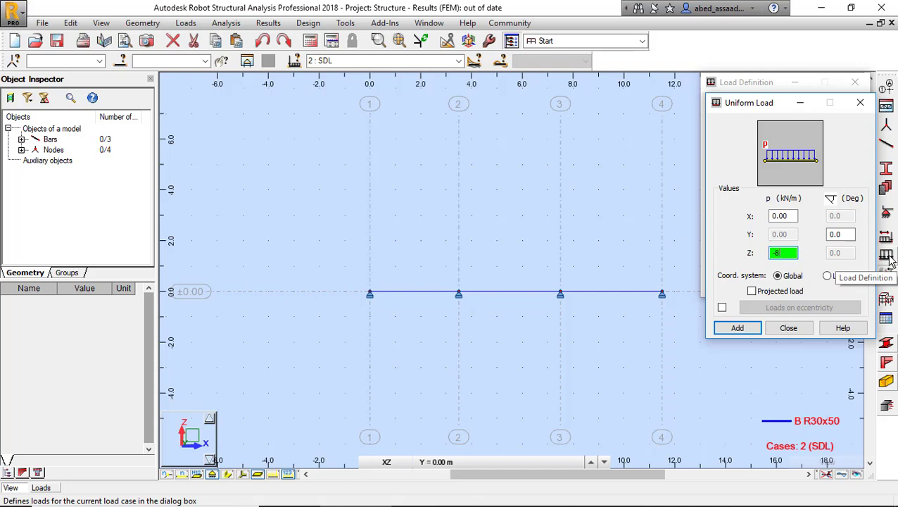
pyautogui.click(757, 328)
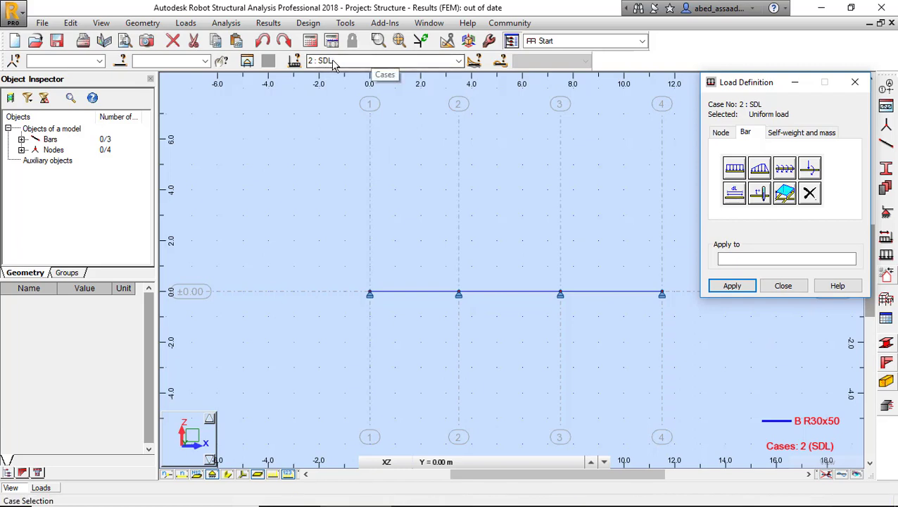
# Select all bars, copy their list 1to3 into Apply to, and apply the -8 kN/m load.
pyautogui.click(735, 260)
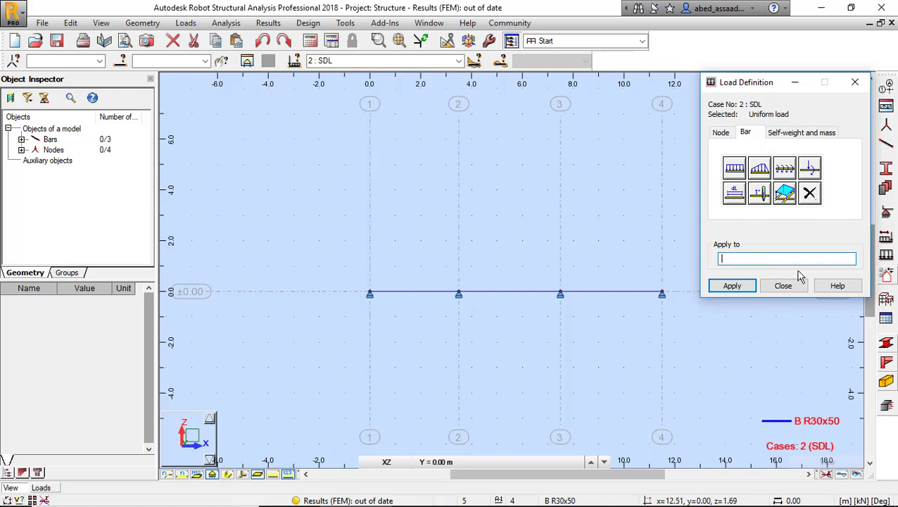
pyautogui.click(53, 141)
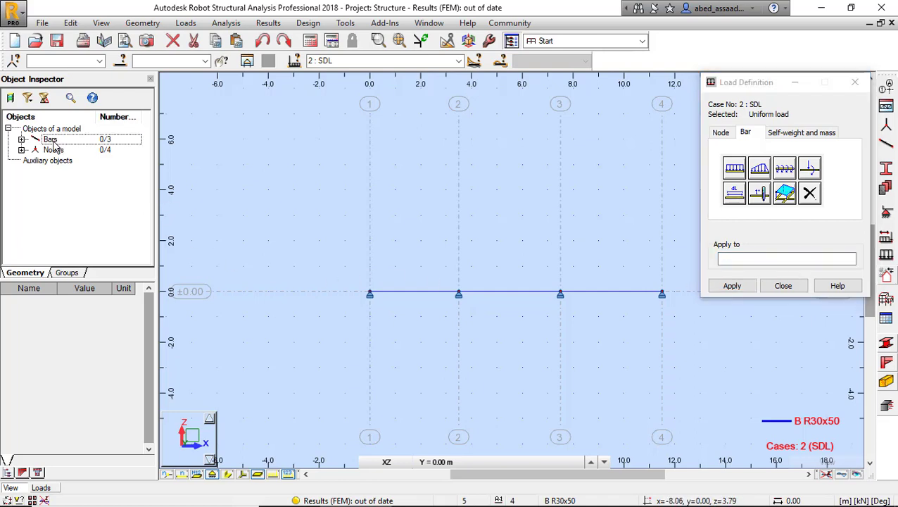
pyautogui.rightClick(53, 140)
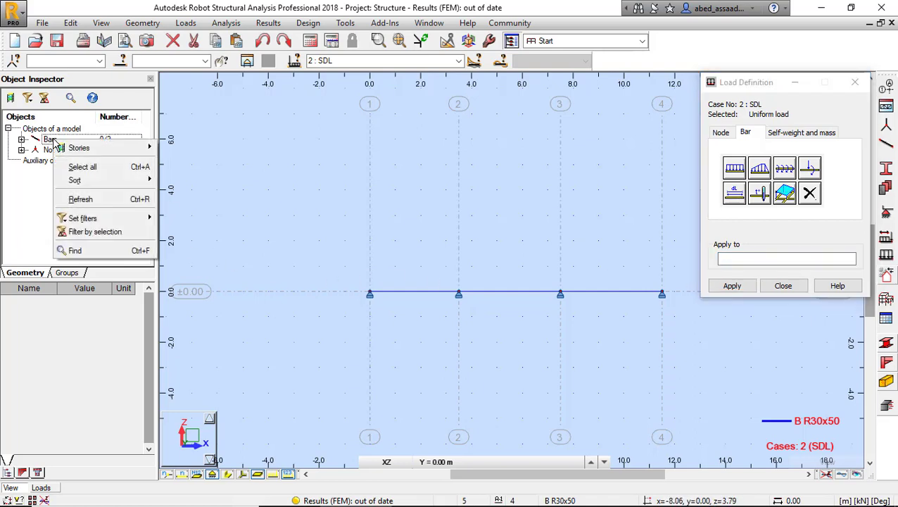
pyautogui.click(85, 167)
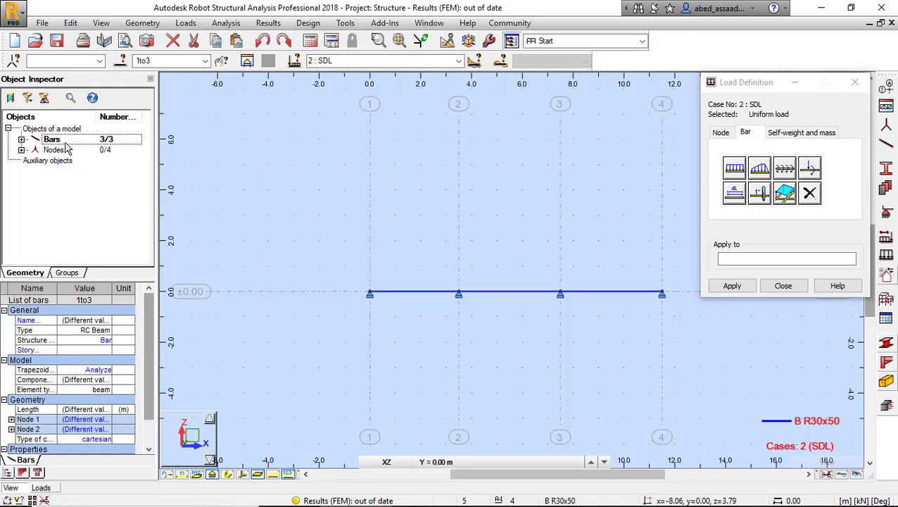
pyautogui.doubleClick(144, 61)
pyautogui.rightClick(145, 62)
pyautogui.click(188, 104)
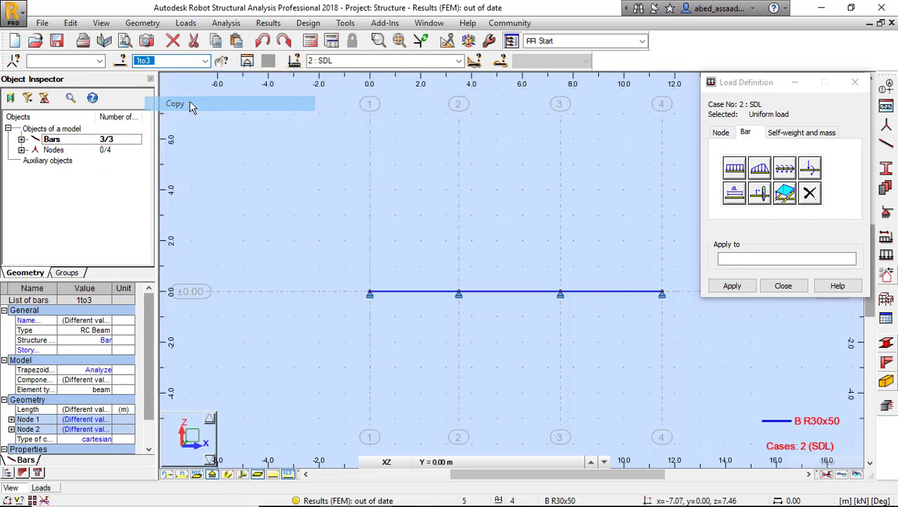
pyautogui.click(738, 259)
pyautogui.hotkey('ctrl', 'v')
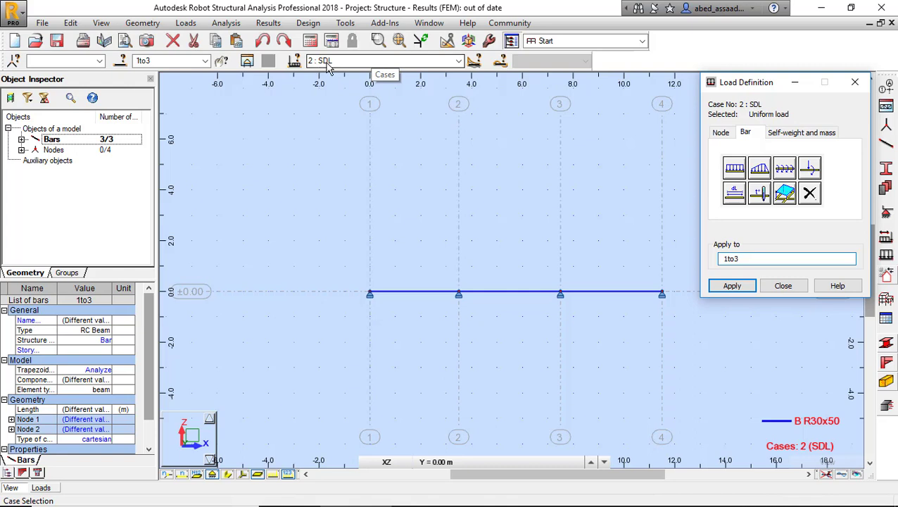
pyautogui.click(731, 285)
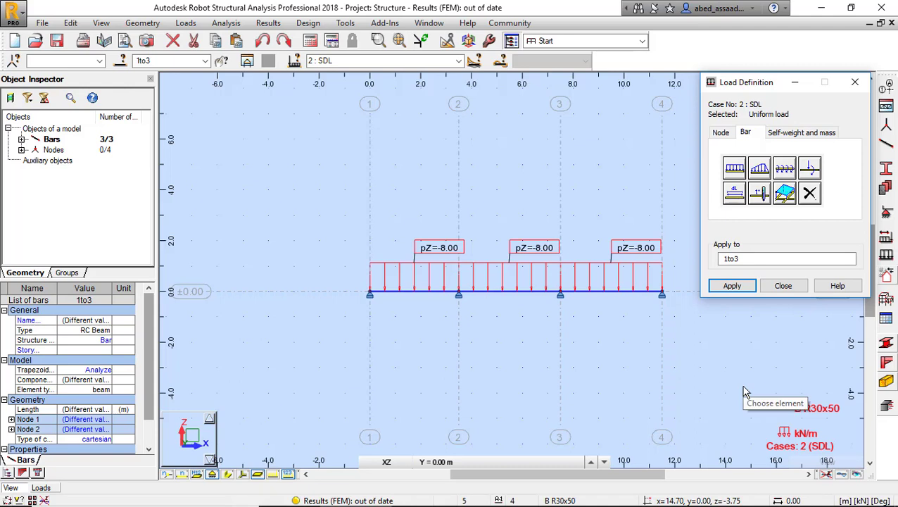
# Close load definition, clear the selection and run the Calculations.
pyautogui.click(782, 286)
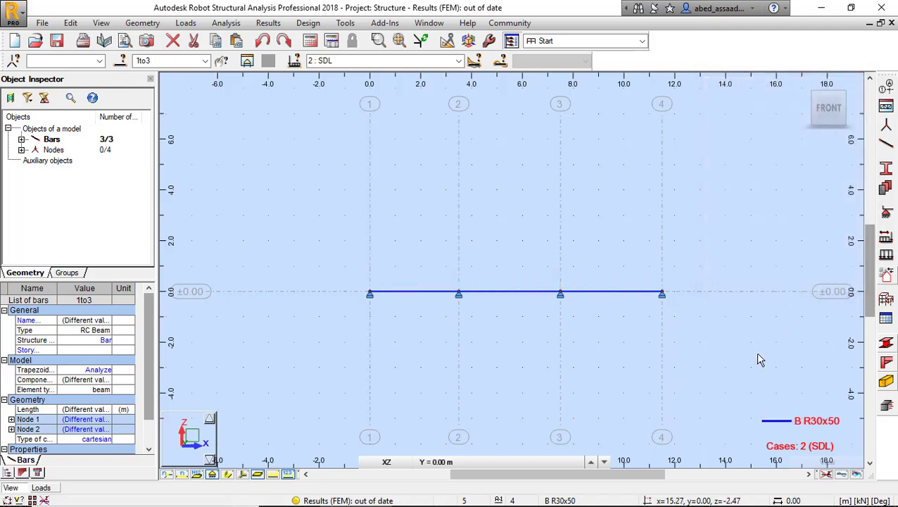
pyautogui.click(625, 377)
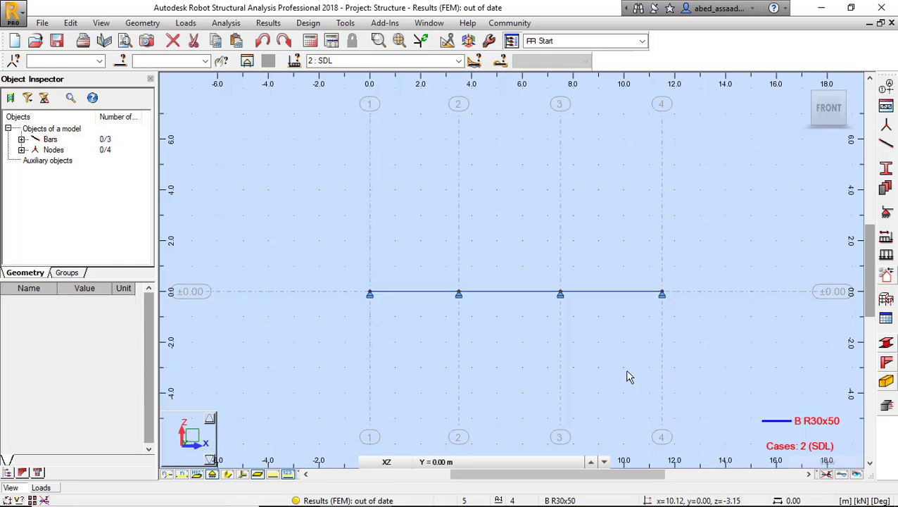
pyautogui.click(228, 24)
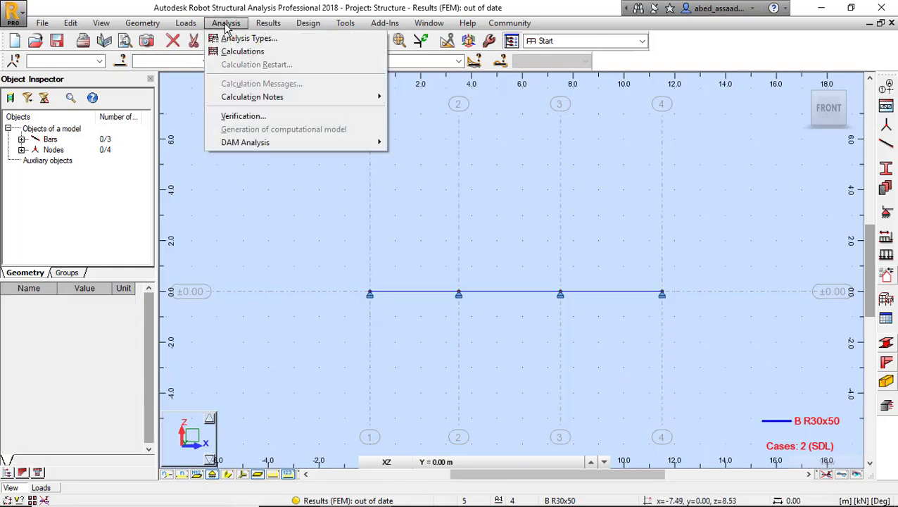
pyautogui.click(246, 52)
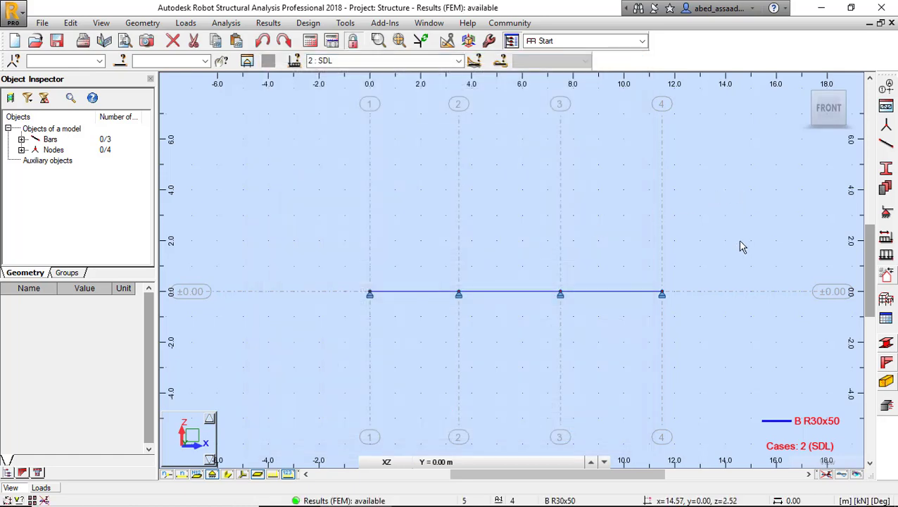
pyautogui.click(268, 23)
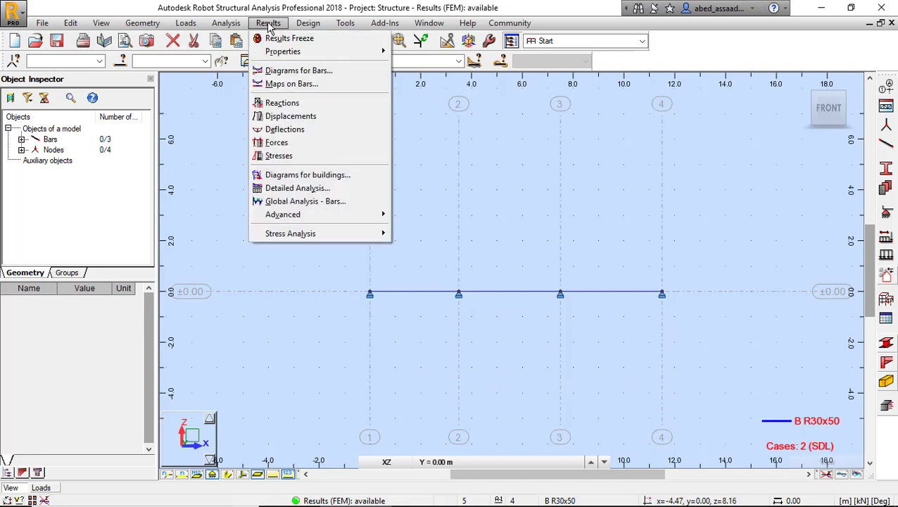
# Display the Fz shear force diagram on the beam.
pyautogui.click(290, 72)
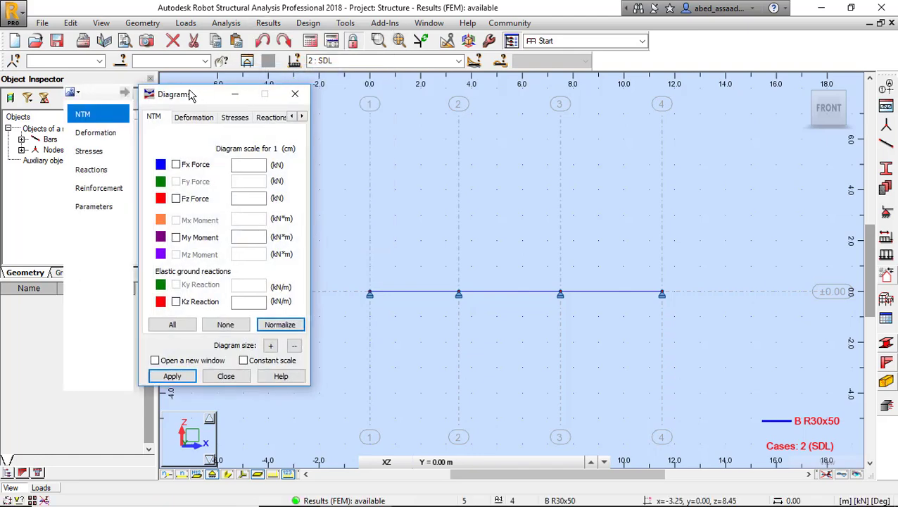
pyautogui.moveTo(208, 97); pyautogui.dragTo(178, 76)
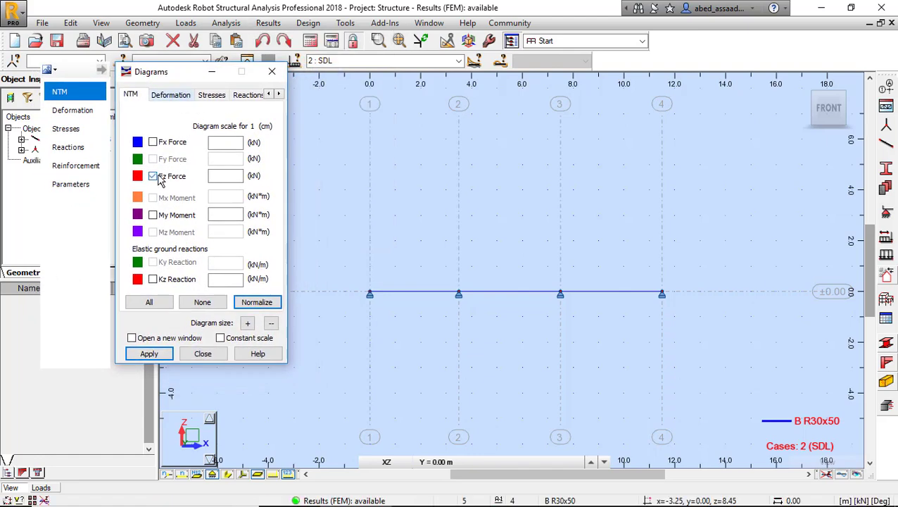
pyautogui.click(149, 353)
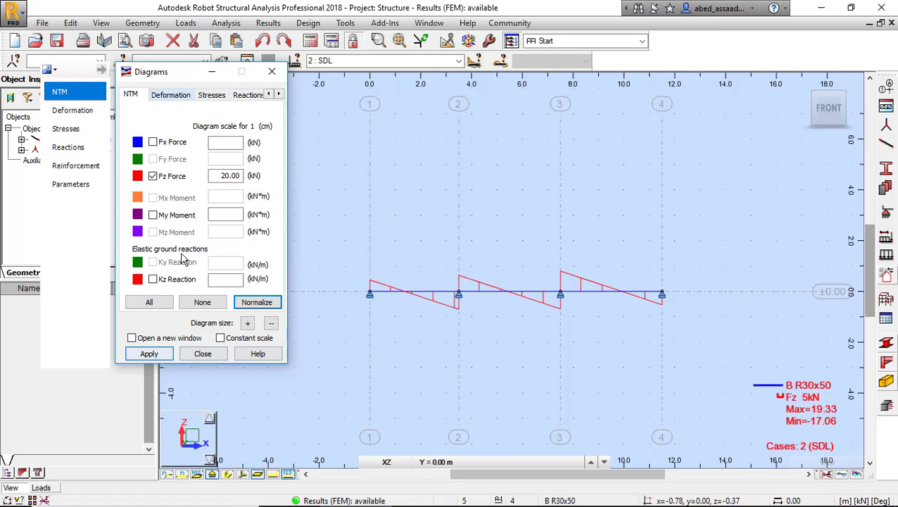
# Style the Fz diagram as filled areas labelled with extremes from 19.33 to -17.06 kN.
pyautogui.click(92, 183)
pyautogui.click(231, 154)
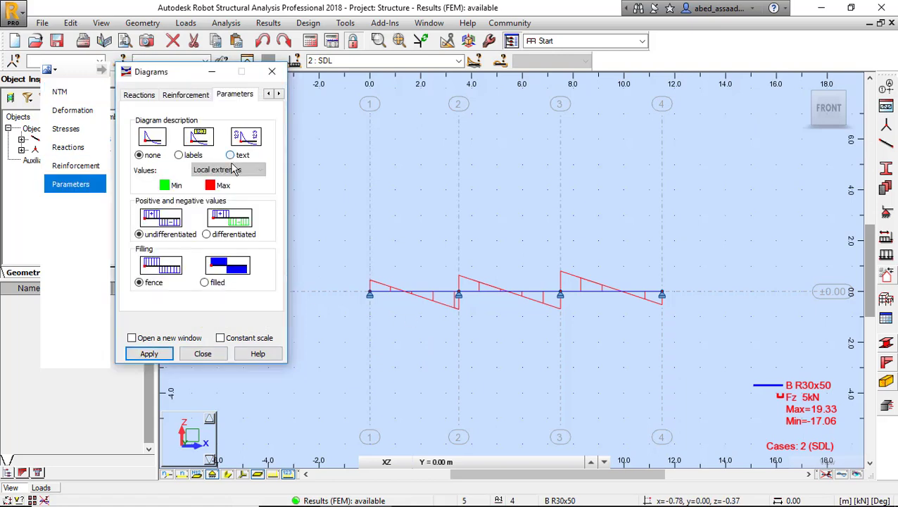
pyautogui.click(217, 282)
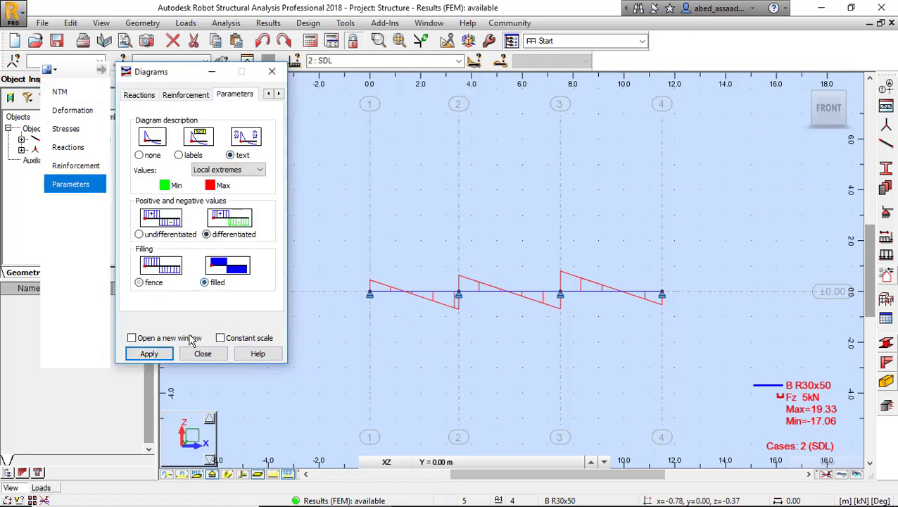
pyautogui.click(148, 353)
pyautogui.scroll(2, 392, 358)
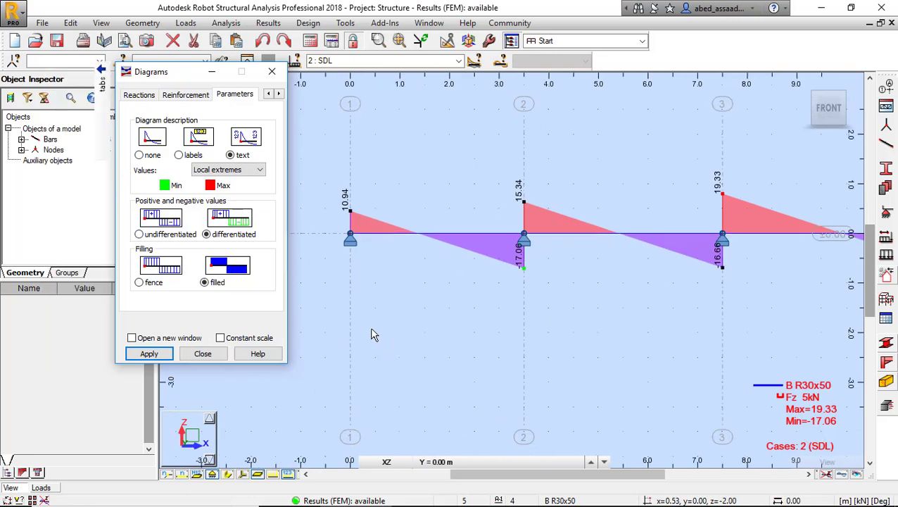
pyautogui.scroll(-2, 373, 334)
pyautogui.scroll(2, 788, 329)
pyautogui.scroll(-1, 434, 280)
pyautogui.click(434, 279)
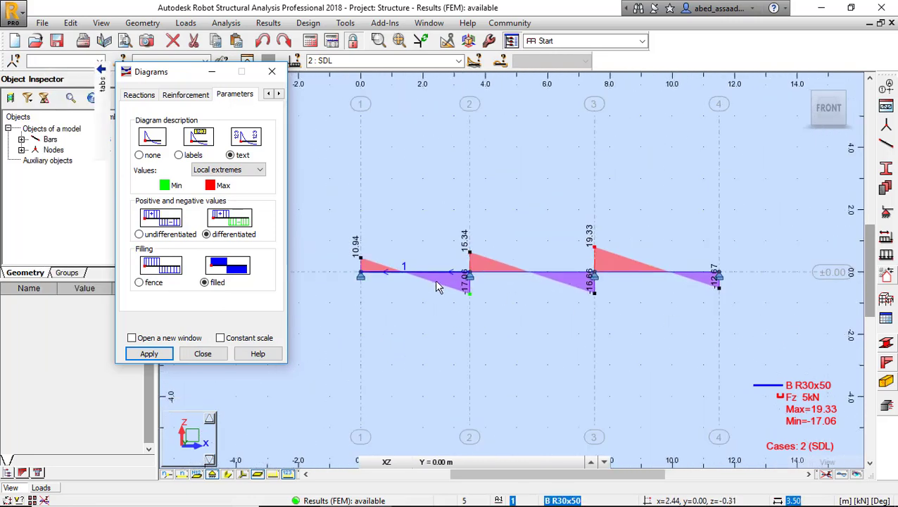
pyautogui.scroll(1, 434, 282)
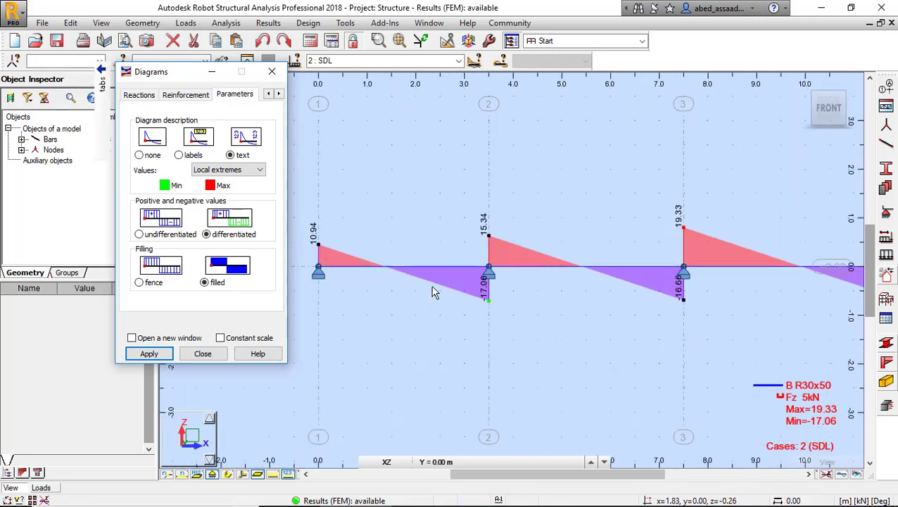
pyautogui.scroll(-1, 693, 292)
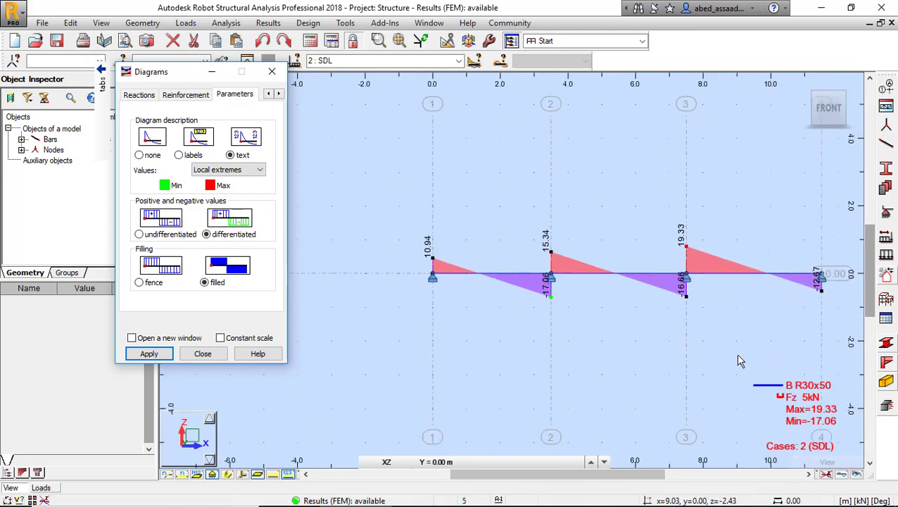
# Replace the Fz shear diagram with the SDL My moment diagram, ranging 10.03 to -13.33 kNm.
pyautogui.moveTo(103, 85)
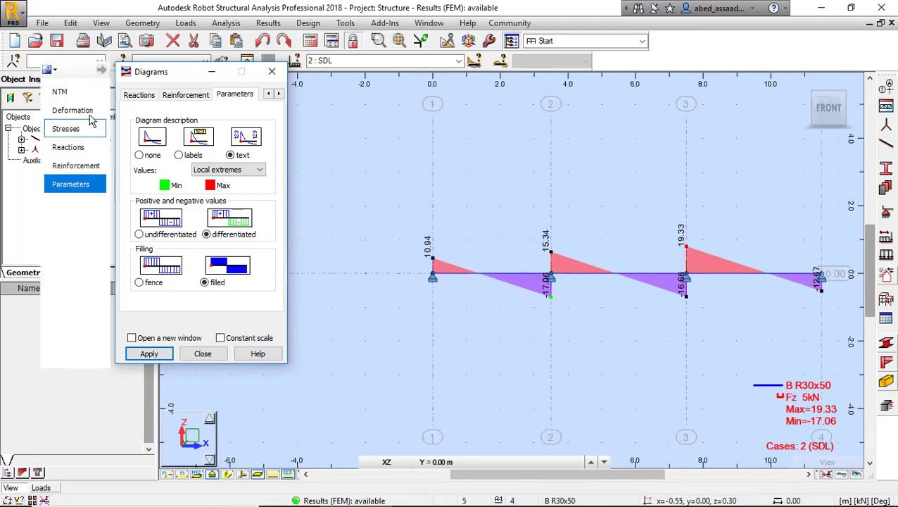
pyautogui.click(59, 92)
pyautogui.click(164, 217)
pyautogui.click(160, 179)
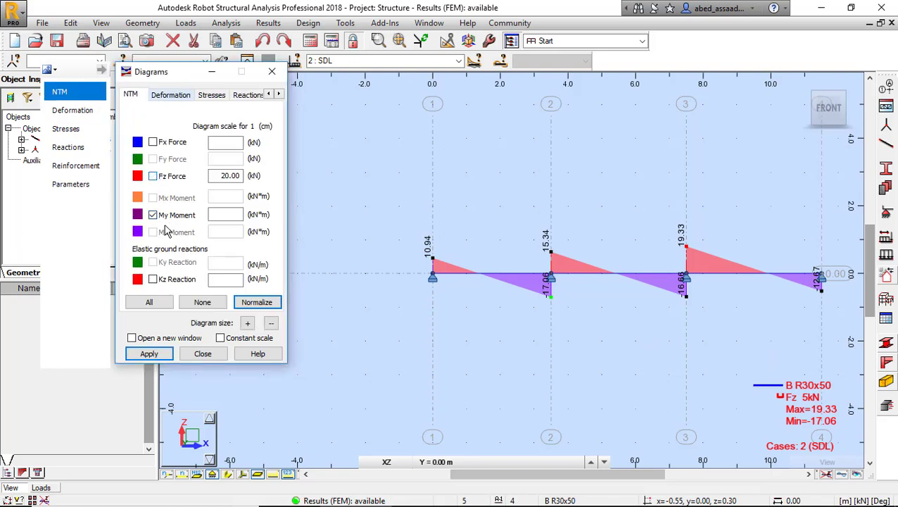
pyautogui.click(164, 353)
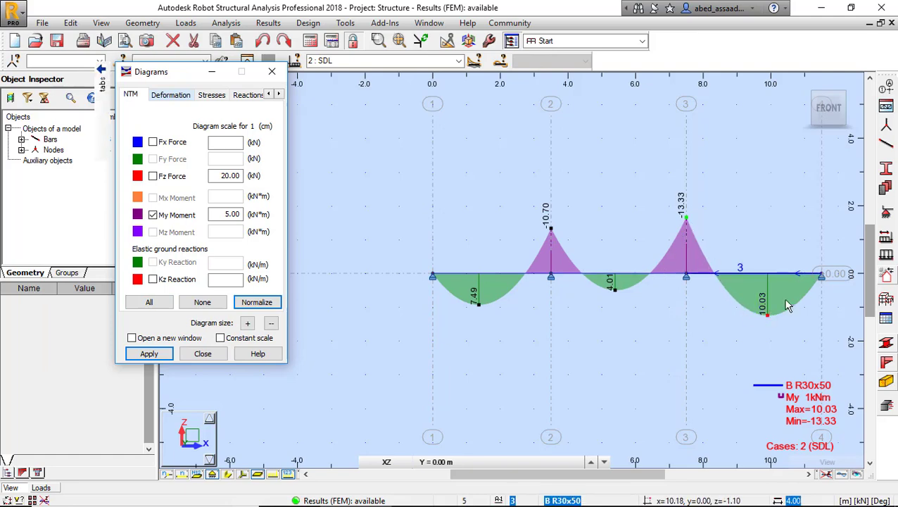
pyautogui.scroll(2, 535, 325)
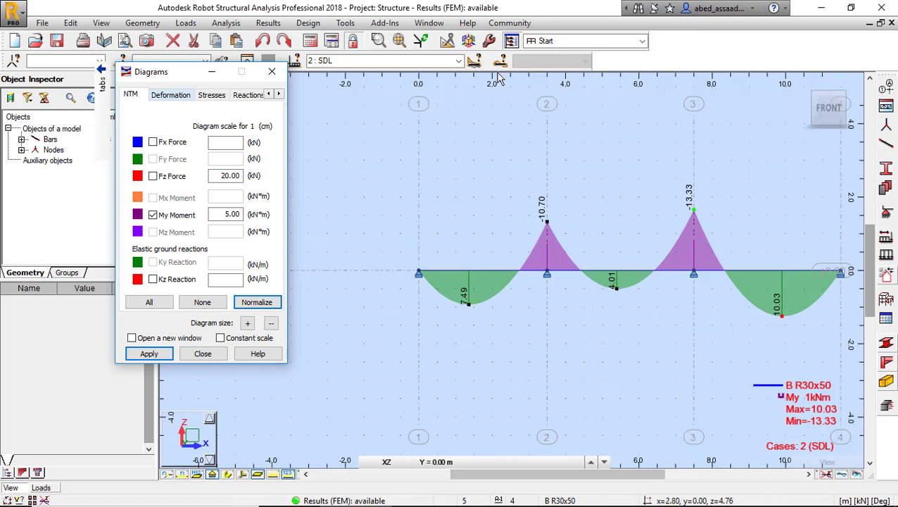
pyautogui.click(458, 61)
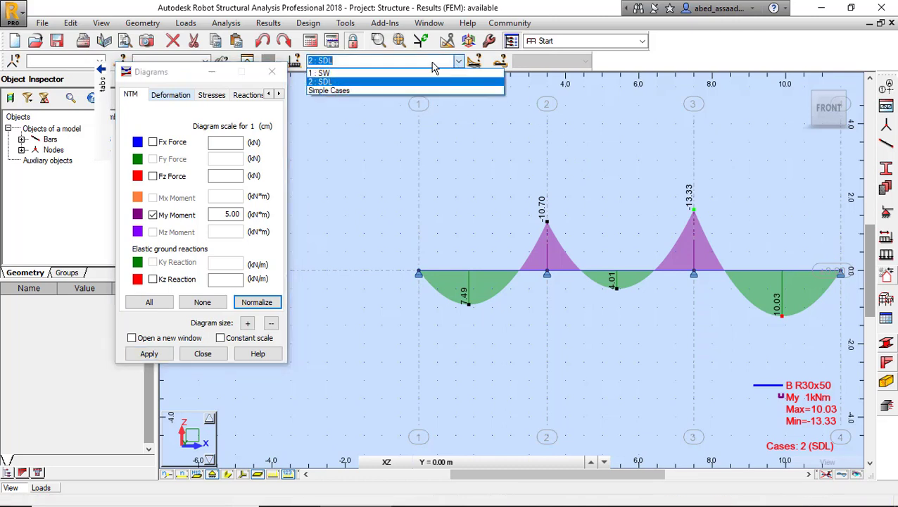
# For case 1 (SW), label the FZ reactions 4.84, 14.34, 15.93 and 5.61 kN instead of moments.
pyautogui.click(331, 73)
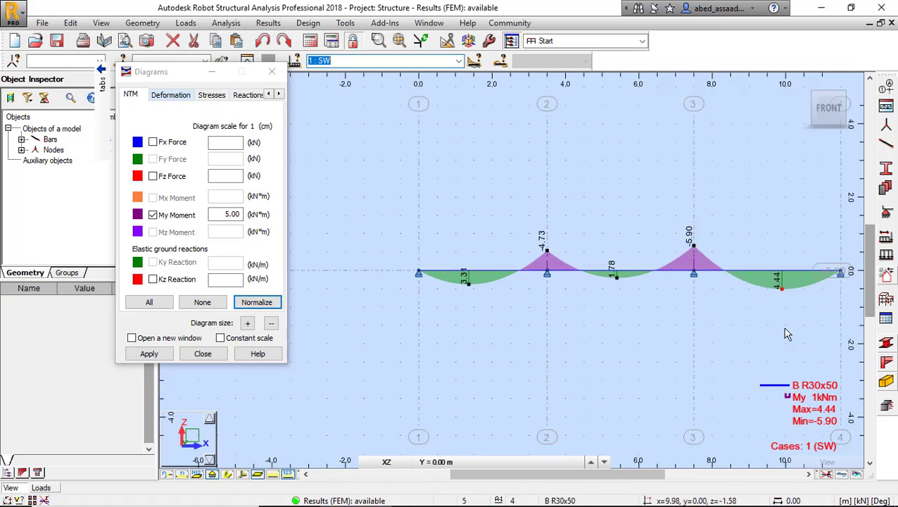
pyautogui.click(159, 214)
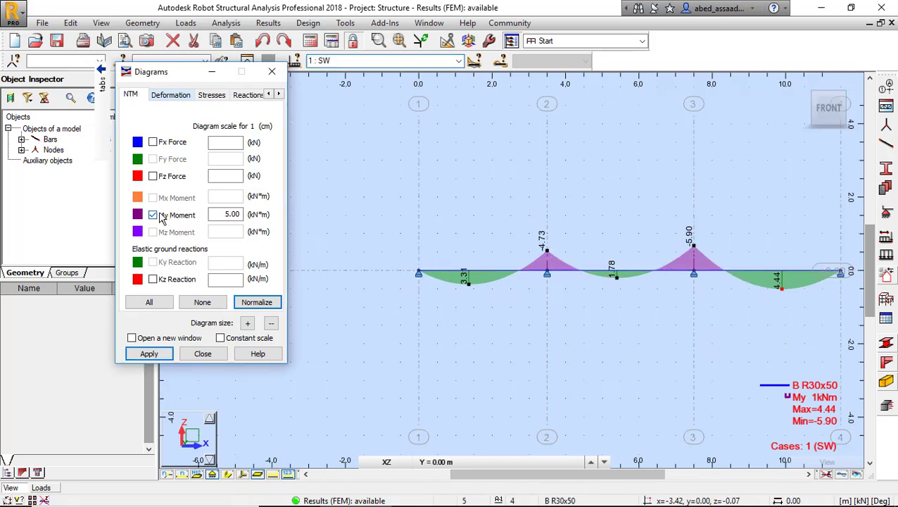
pyautogui.rightClick(118, 107)
pyautogui.click(68, 146)
pyautogui.click(167, 211)
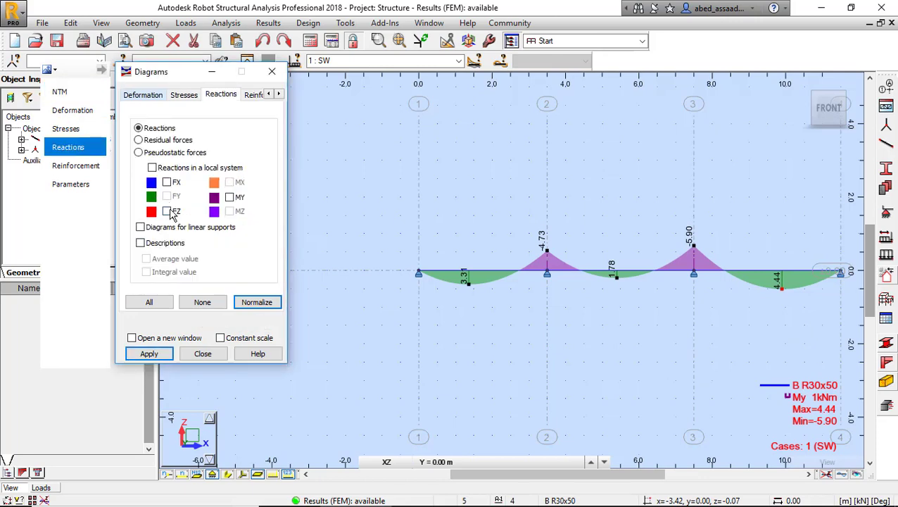
pyautogui.click(150, 354)
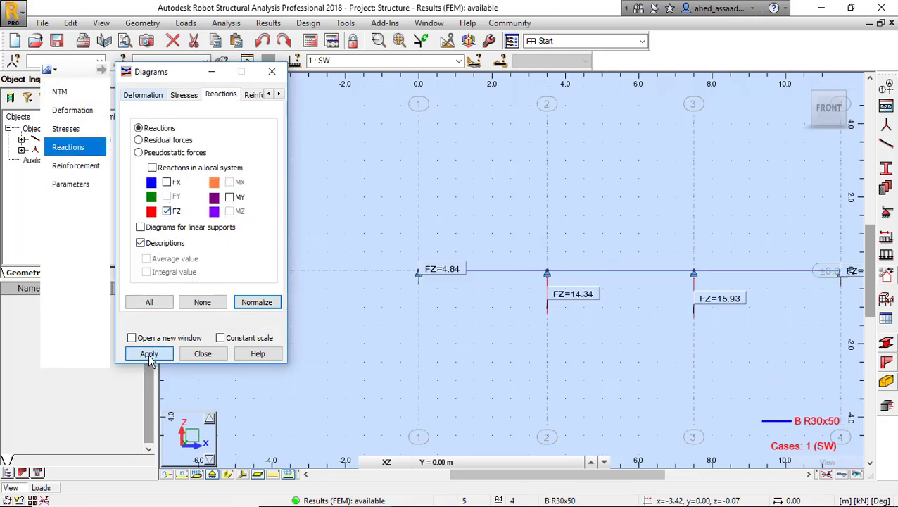
pyautogui.scroll(-2, 768, 274)
pyautogui.scroll(5, 717, 270)
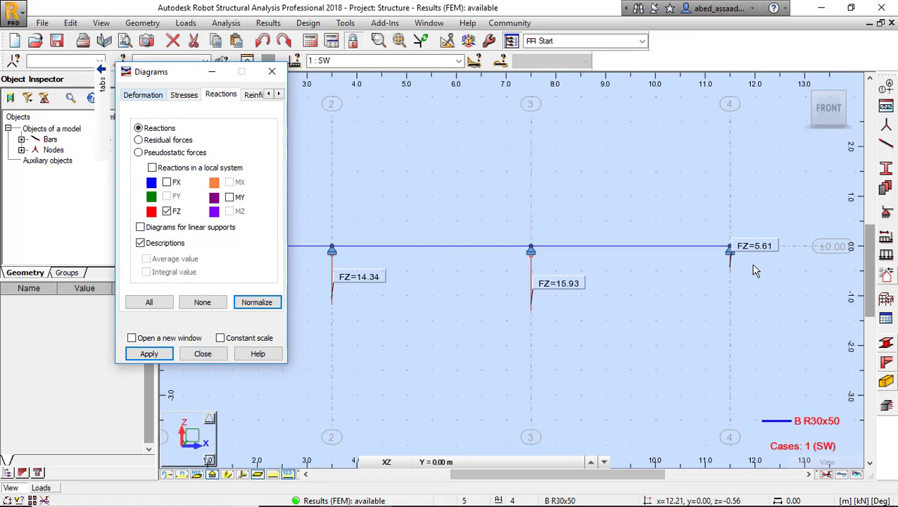
pyautogui.scroll(-5, 725, 310)
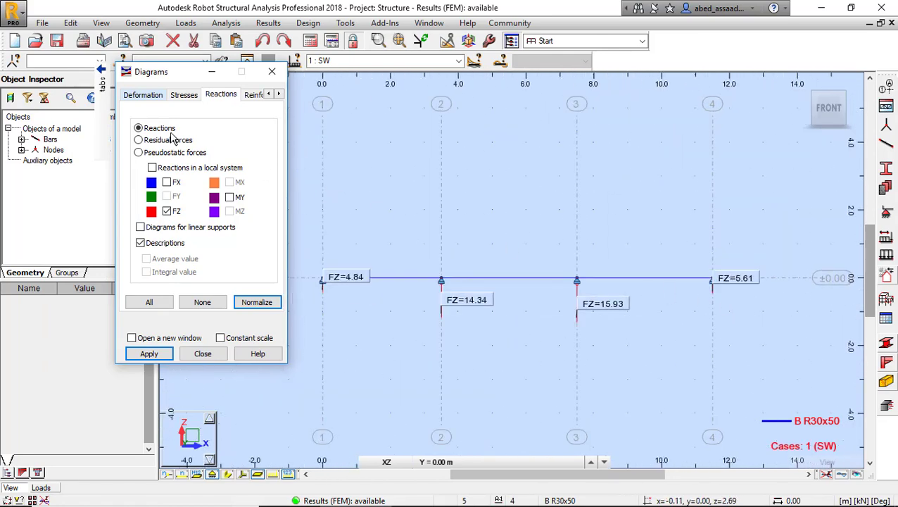
pyautogui.click(102, 83)
pyautogui.click(81, 111)
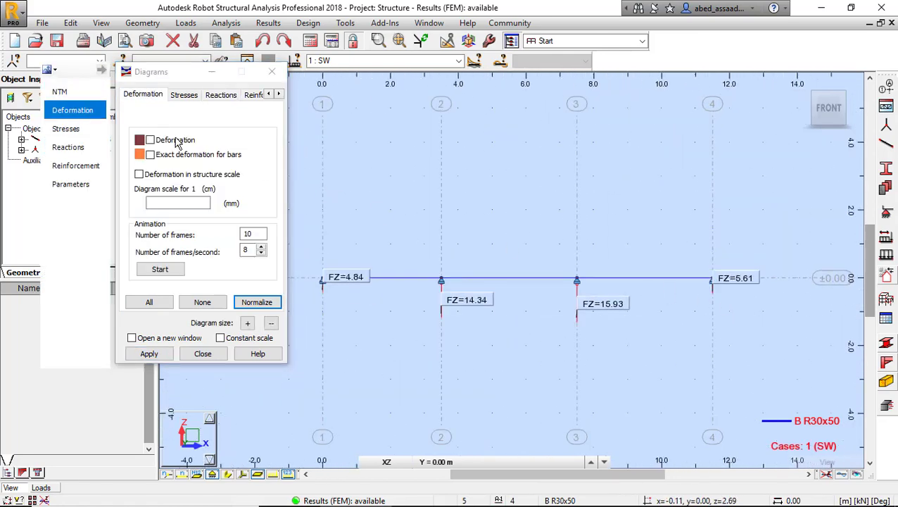
# Display the SW exact deformed shape at structure scale, with deflections 0.05, 0.02 and 0.09 mm.
pyautogui.click(159, 143)
pyautogui.click(156, 176)
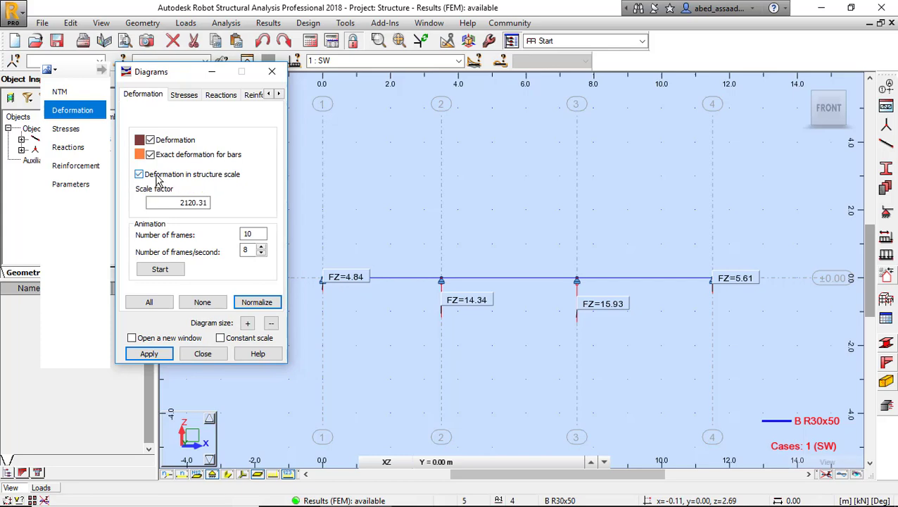
pyautogui.click(151, 354)
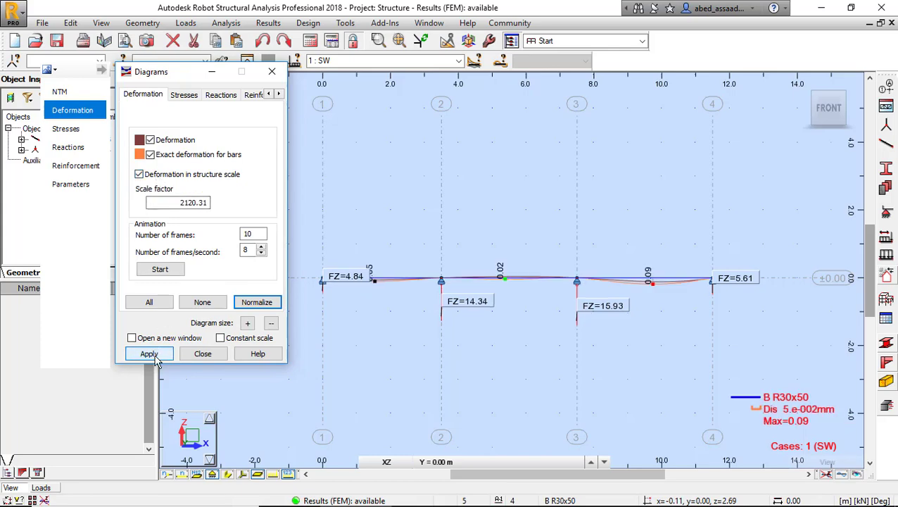
pyautogui.scroll(3, 678, 282)
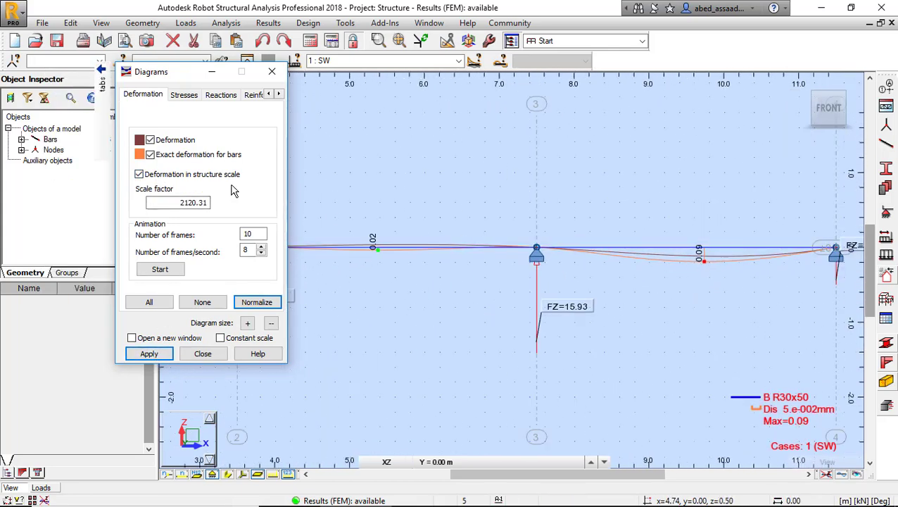
# Remove the FZ reaction labels from the beam.
pyautogui.moveTo(103, 83)
pyautogui.click(59, 91)
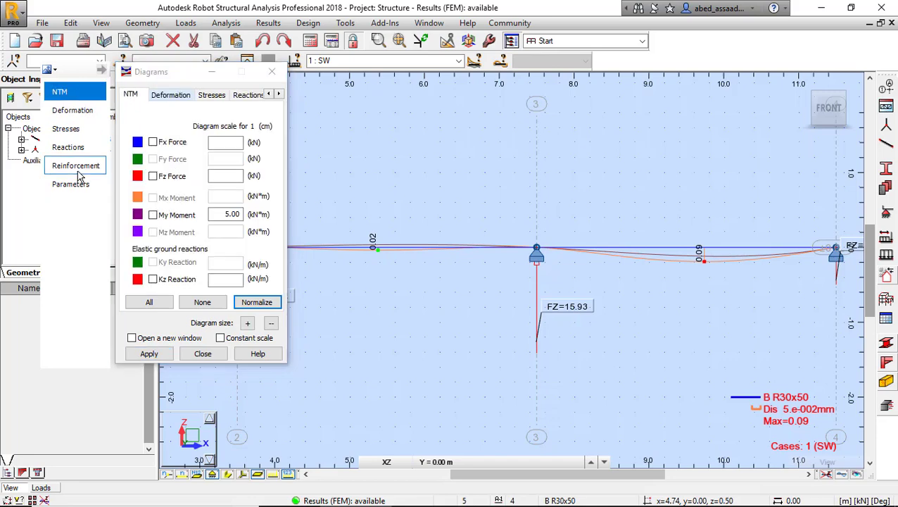
pyautogui.click(67, 147)
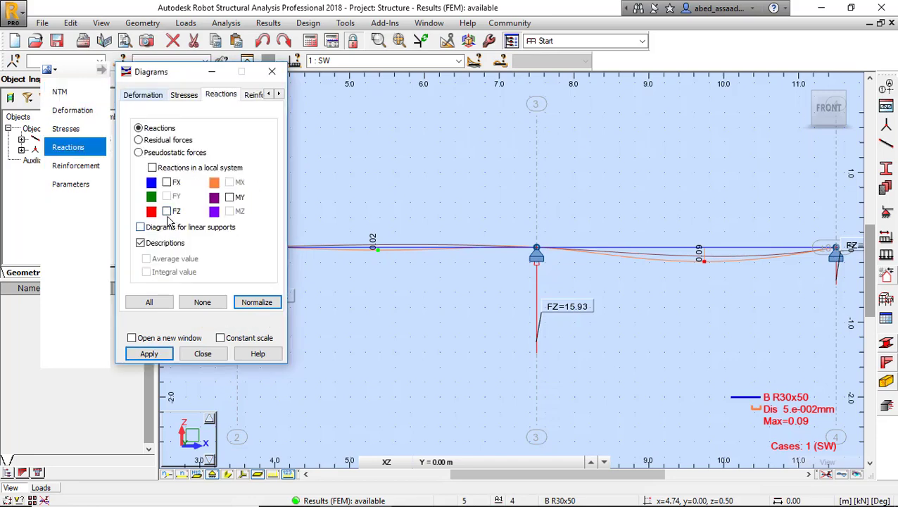
pyautogui.click(153, 244)
pyautogui.click(150, 353)
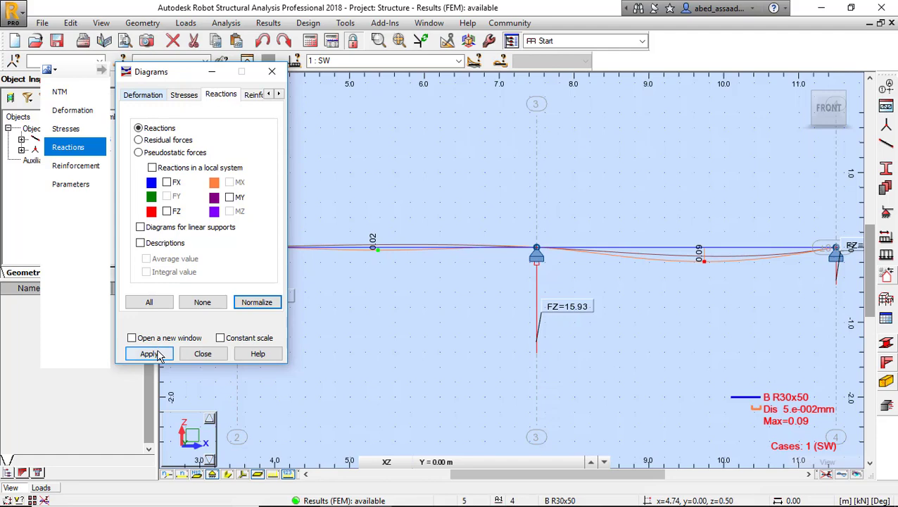
pyautogui.scroll(-3, 499, 288)
pyautogui.scroll(6, 394, 285)
pyautogui.scroll(1, 443, 219)
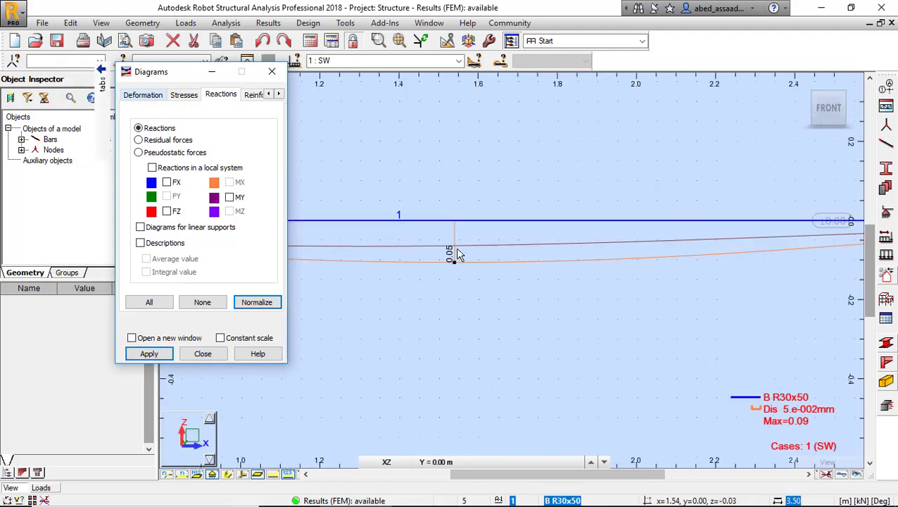